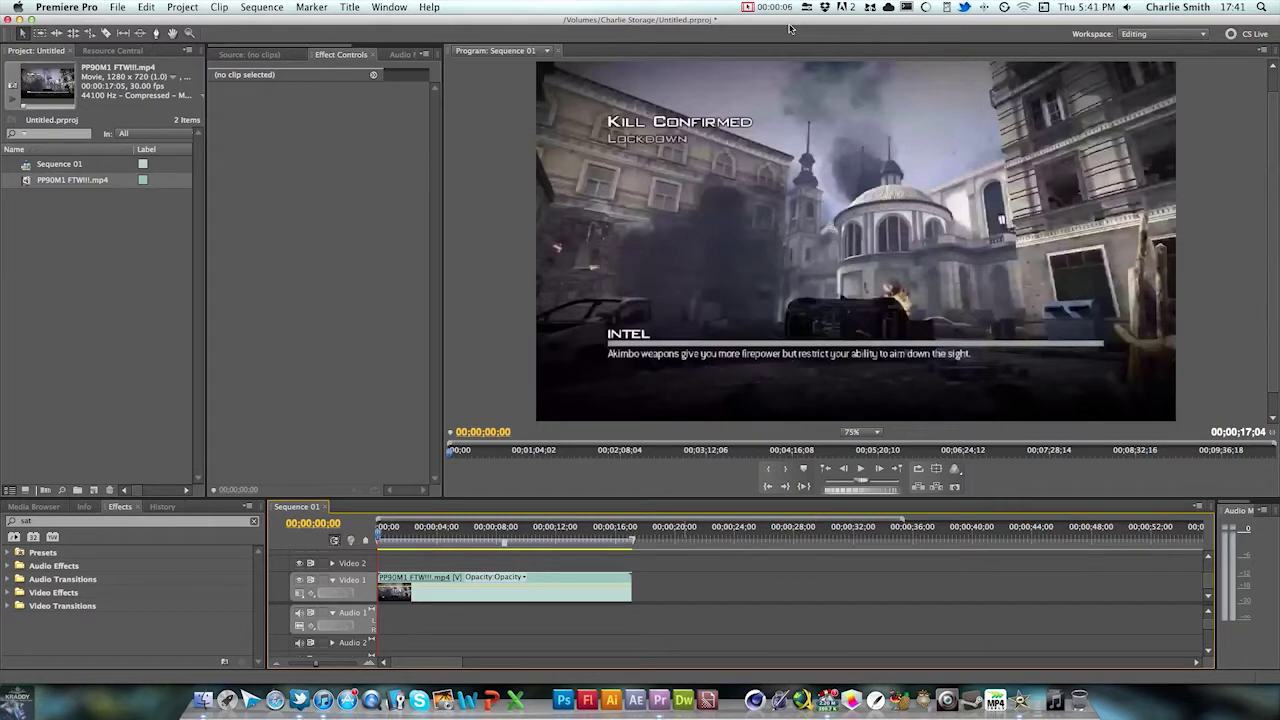
# Step: Save the untitled Premiere Pro CS5 project with Cmd+S
pyautogui.press('super+s')
# Step: Switch to iMovie and play the 17-second gameplay clip from the start to preview it
pyautogui.click(1020, 700)
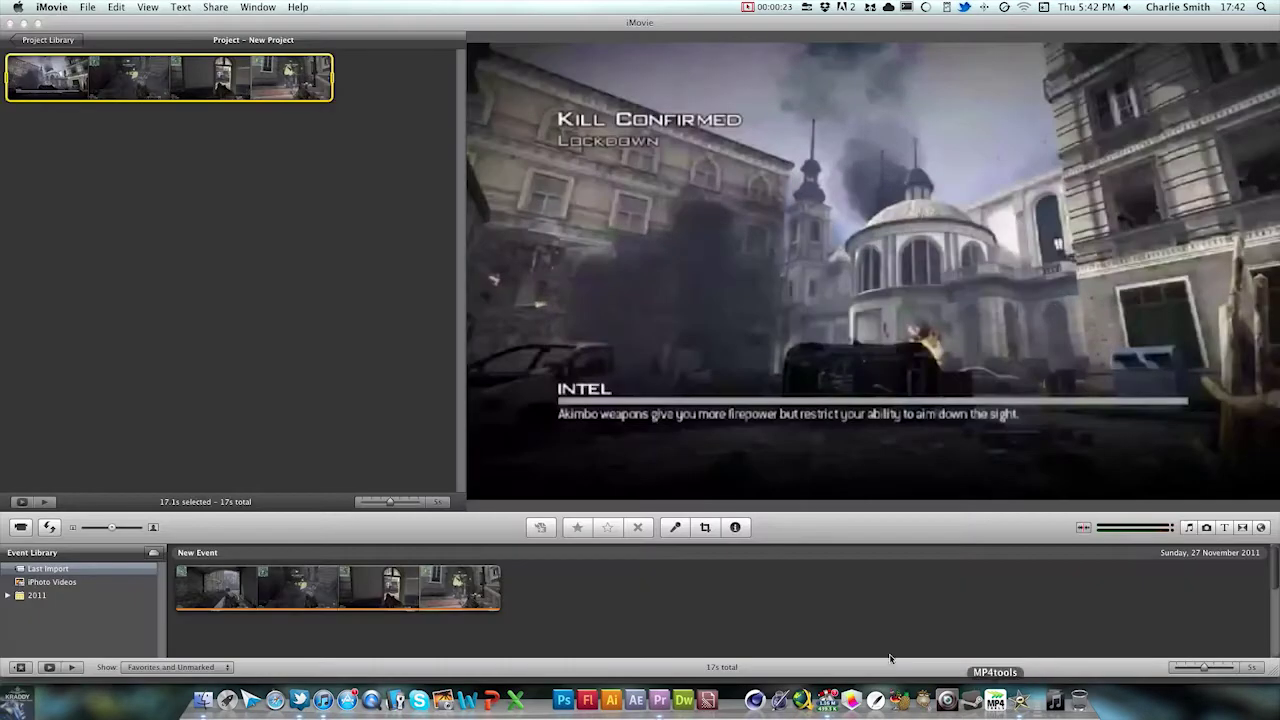
pyautogui.click(88, 152)
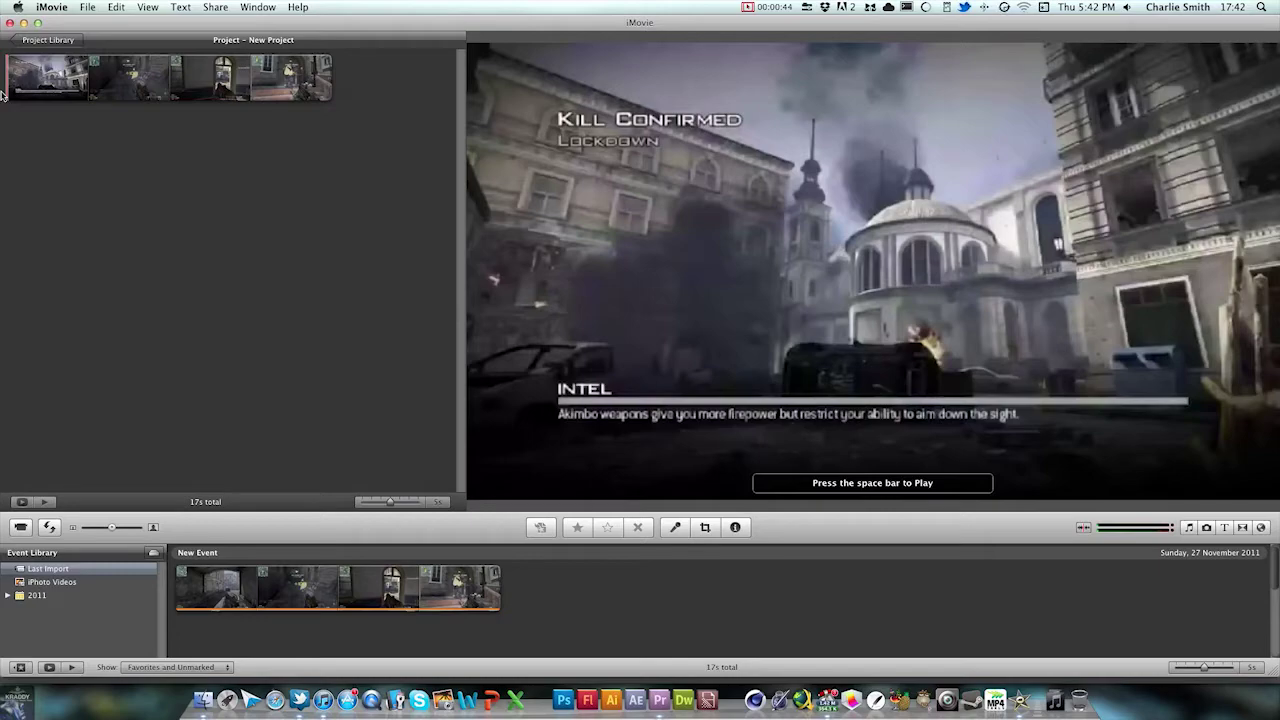
pyautogui.press('space')
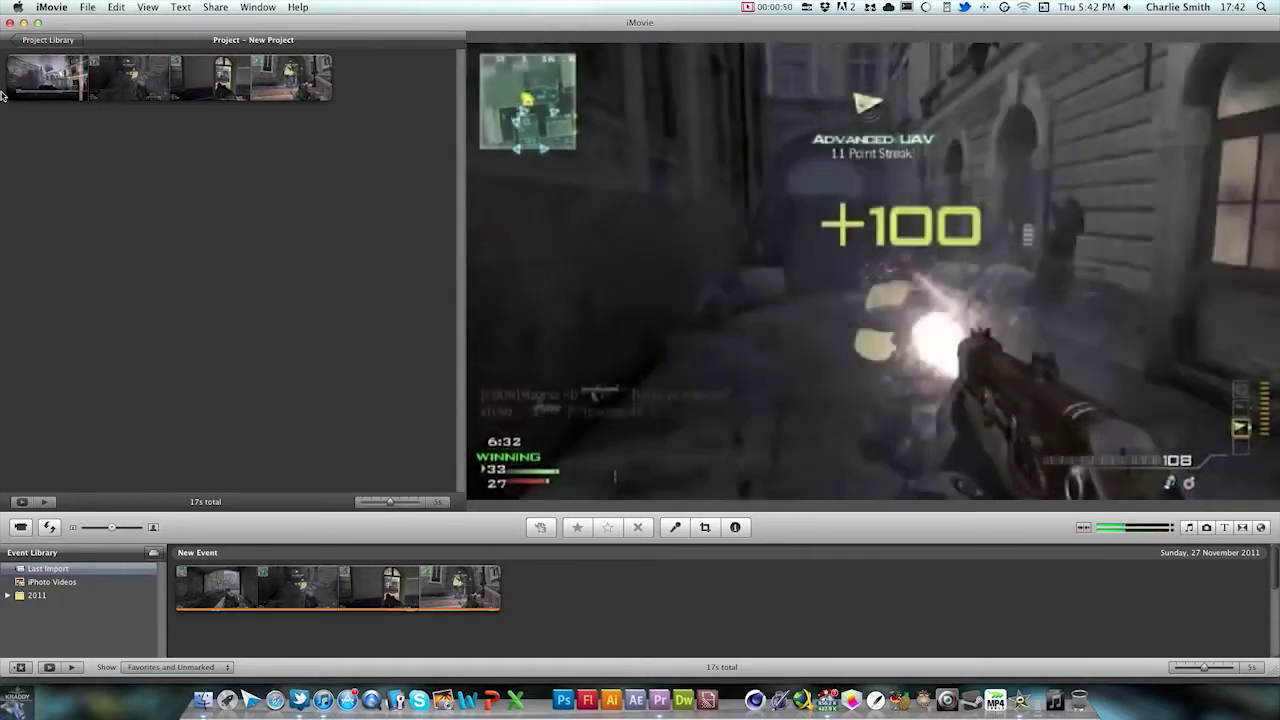
pyautogui.press('XF86AudioLowerVolume')
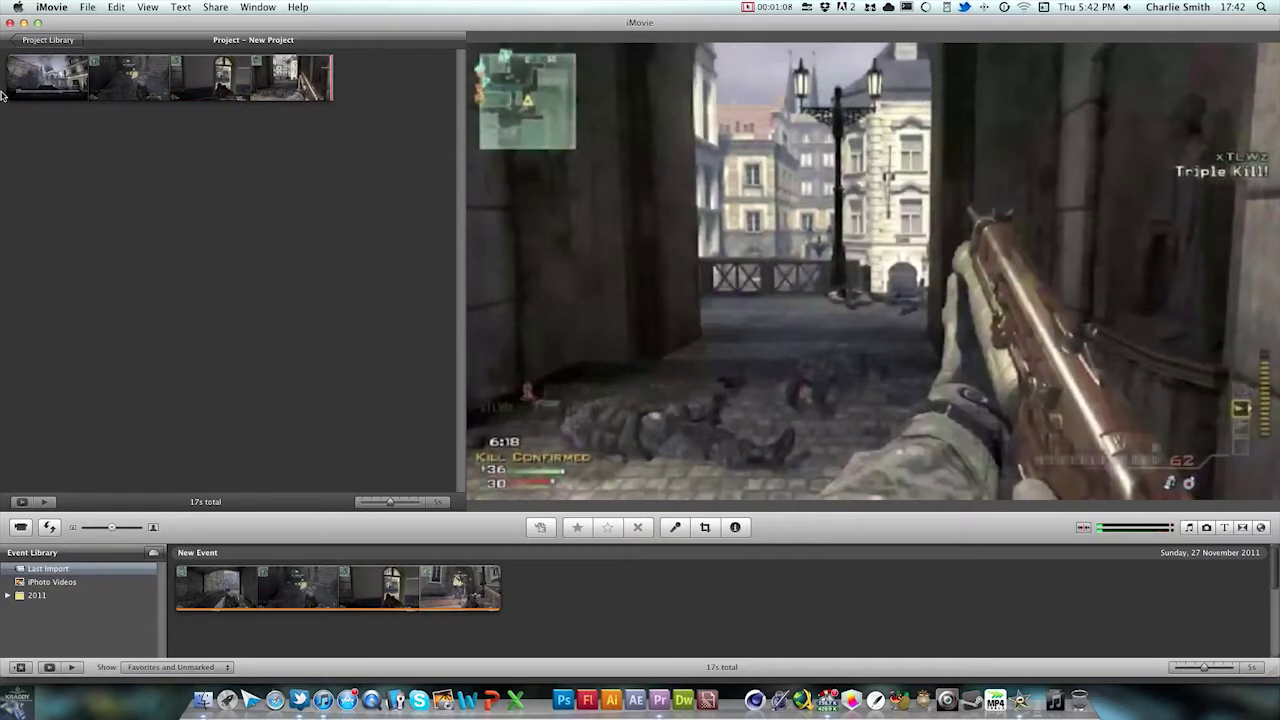
pyautogui.press('\\')
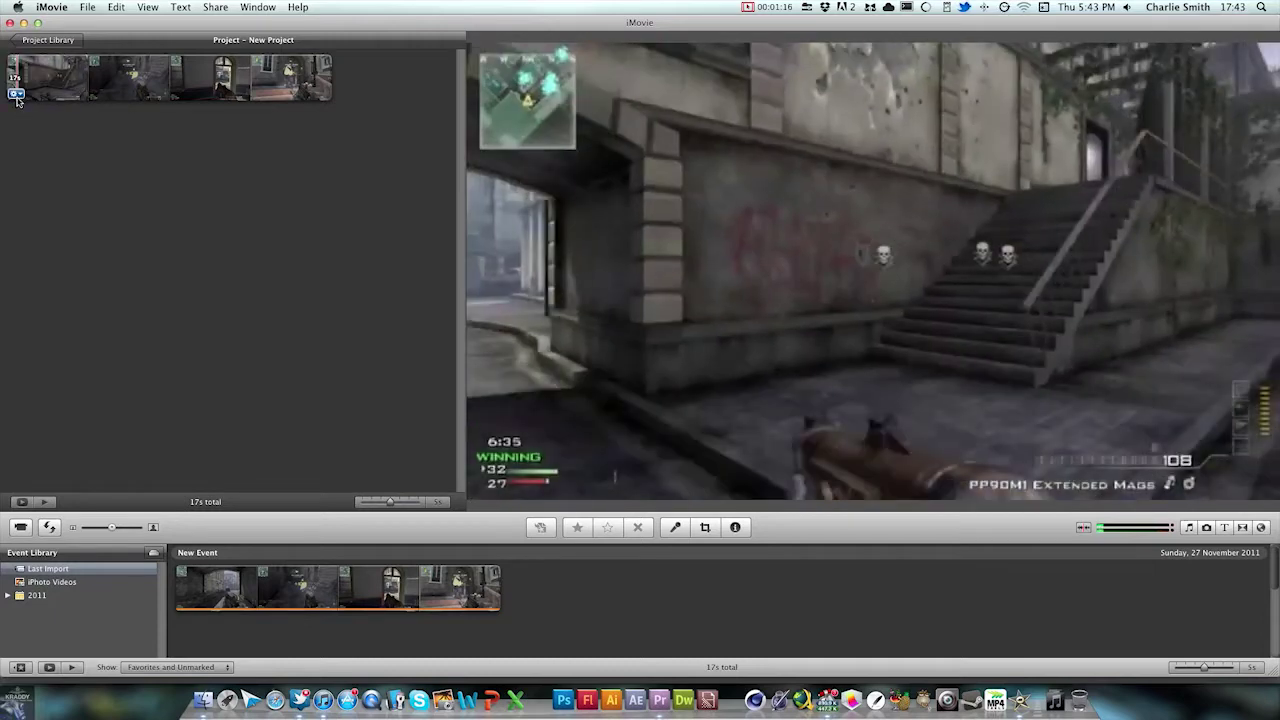
# Step: From the clip's gear menu, open Video Adjustments and drag Contrast to 51%
pyautogui.click(16, 95)
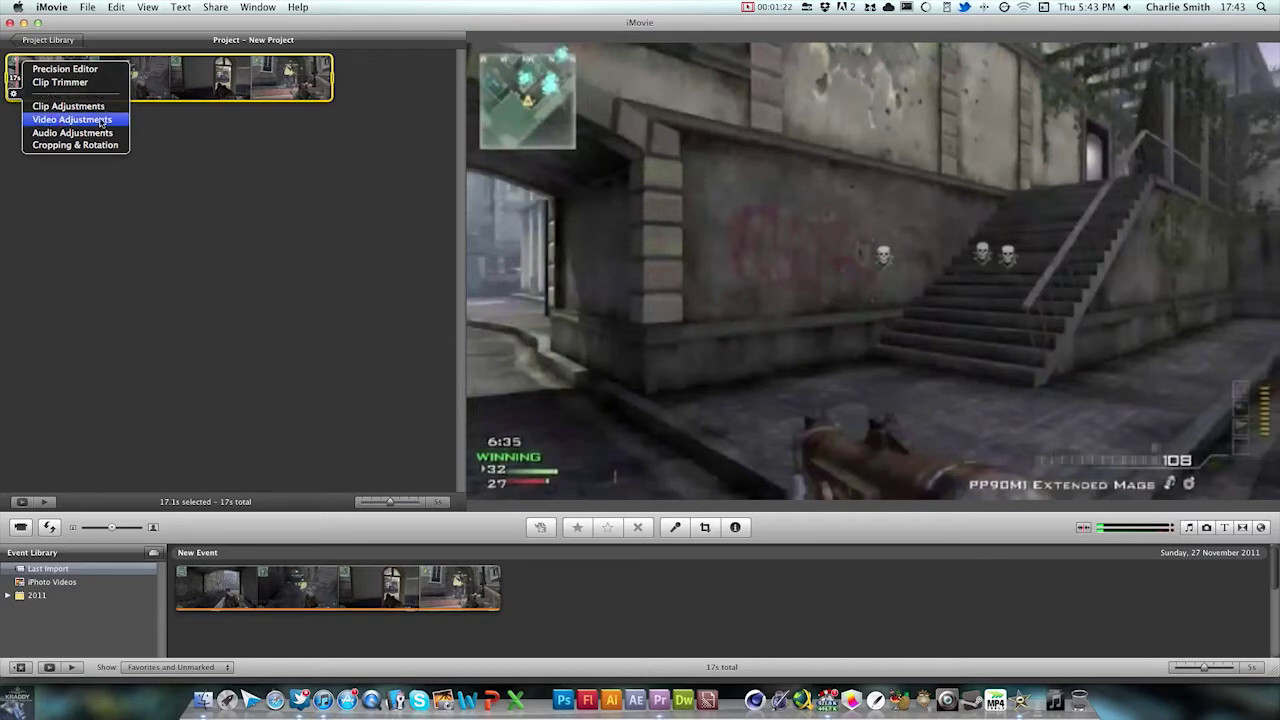
pyautogui.click(15, 94)
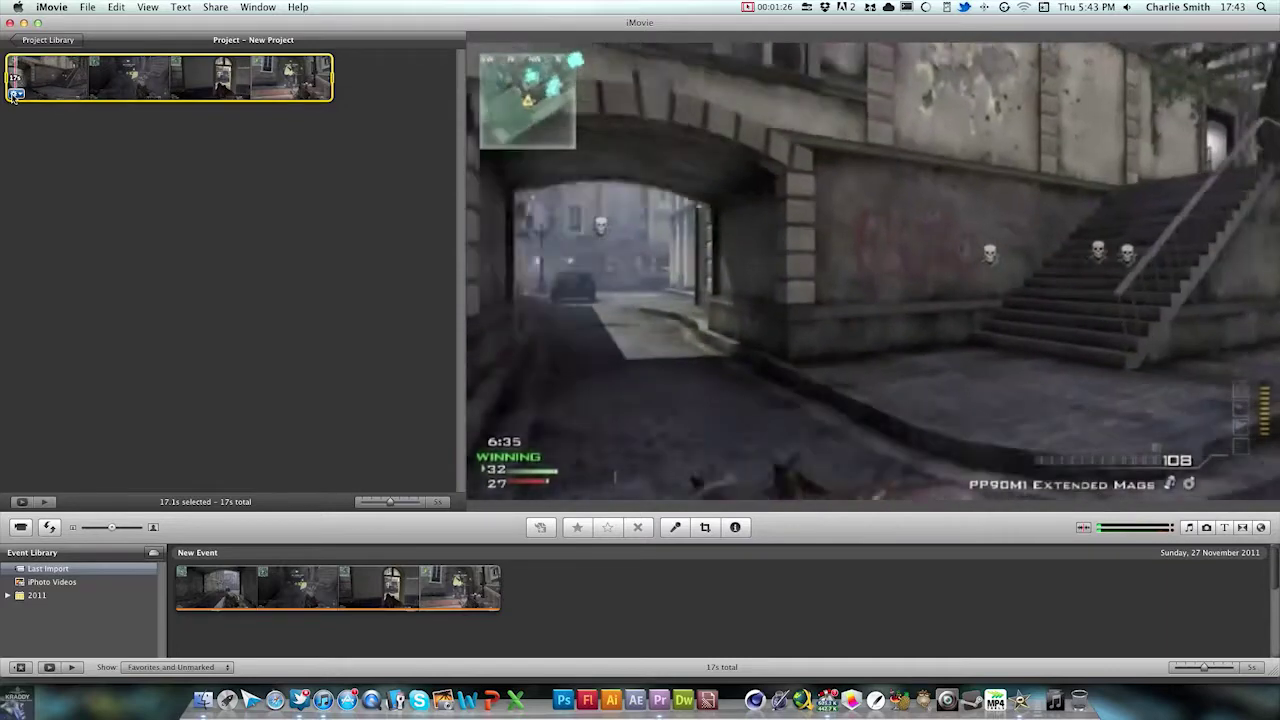
pyautogui.click(15, 94)
pyautogui.click(53, 119)
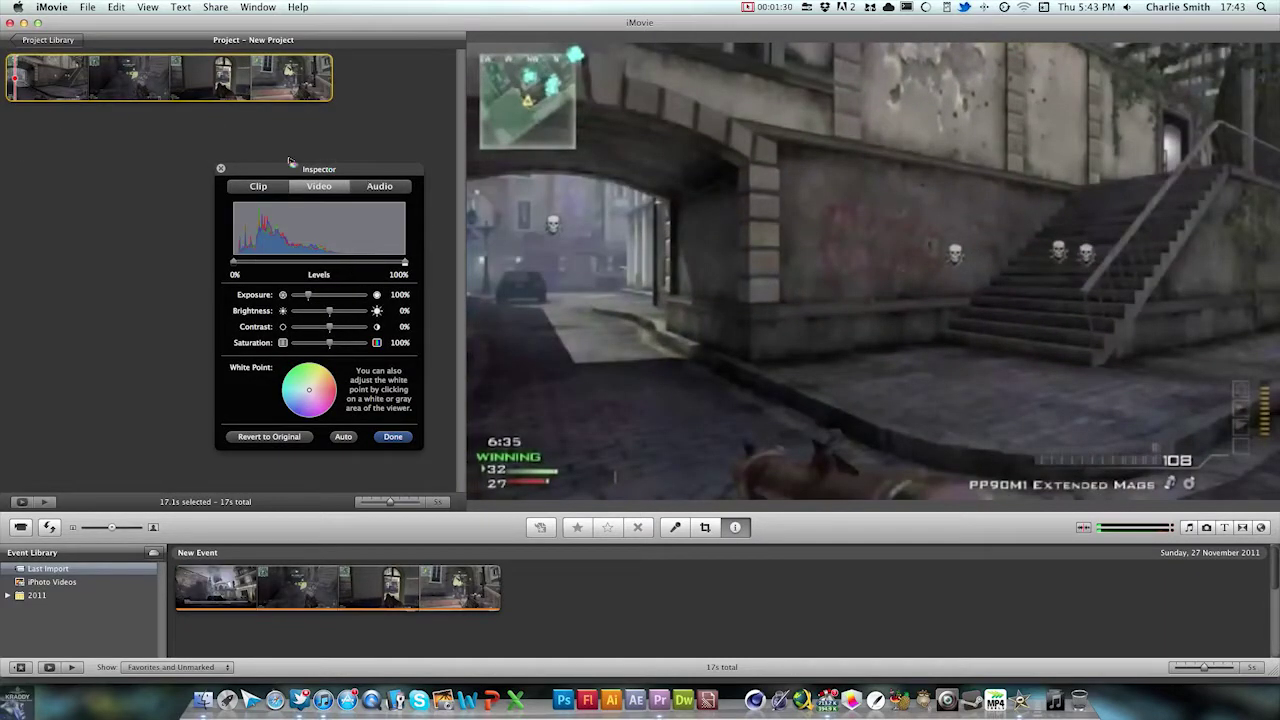
pyautogui.moveTo(276, 170); pyautogui.dragTo(236, 155)
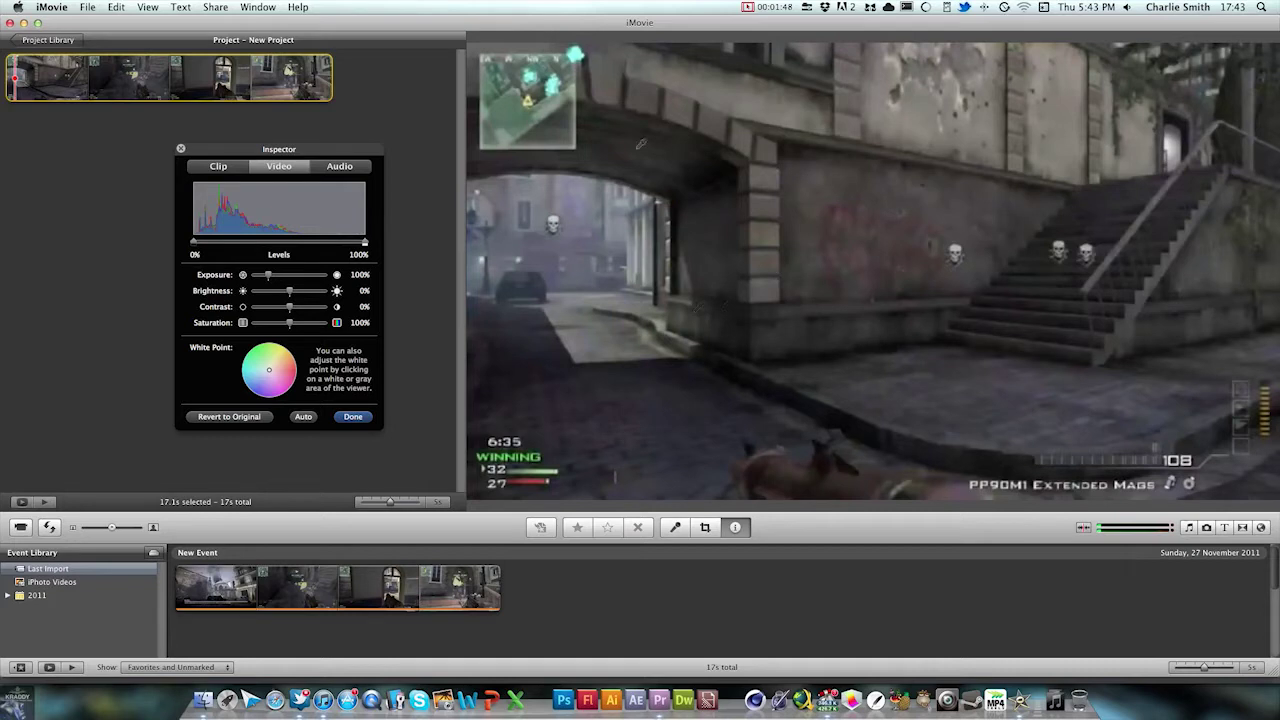
pyautogui.moveTo(289, 307); pyautogui.dragTo(309, 313)
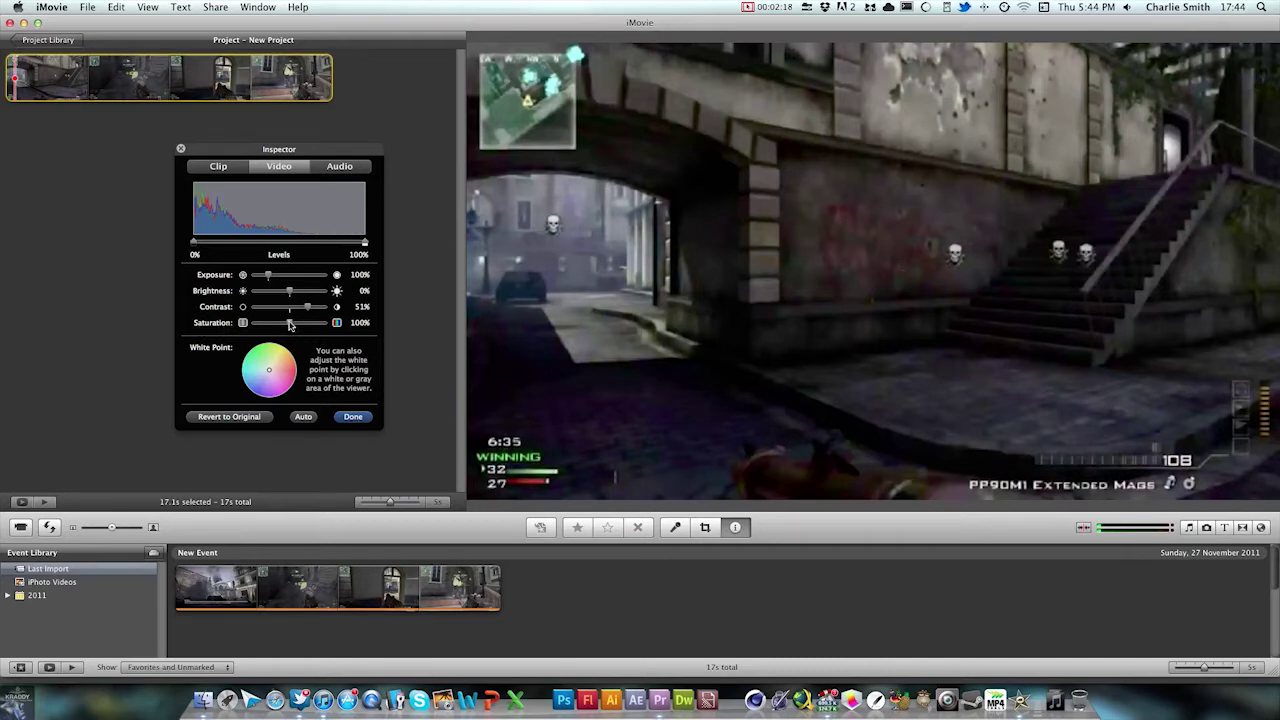
# Step: Drag the clip's Saturation slider to 160% in the video adjustments
pyautogui.moveTo(290, 326)
pyautogui.mouseDown()
pyautogui.moveTo(240, 325)
pyautogui.moveTo(311, 328)
pyautogui.mouseUp()
pyautogui.moveTo(277, 149); pyautogui.dragTo(268, 146)
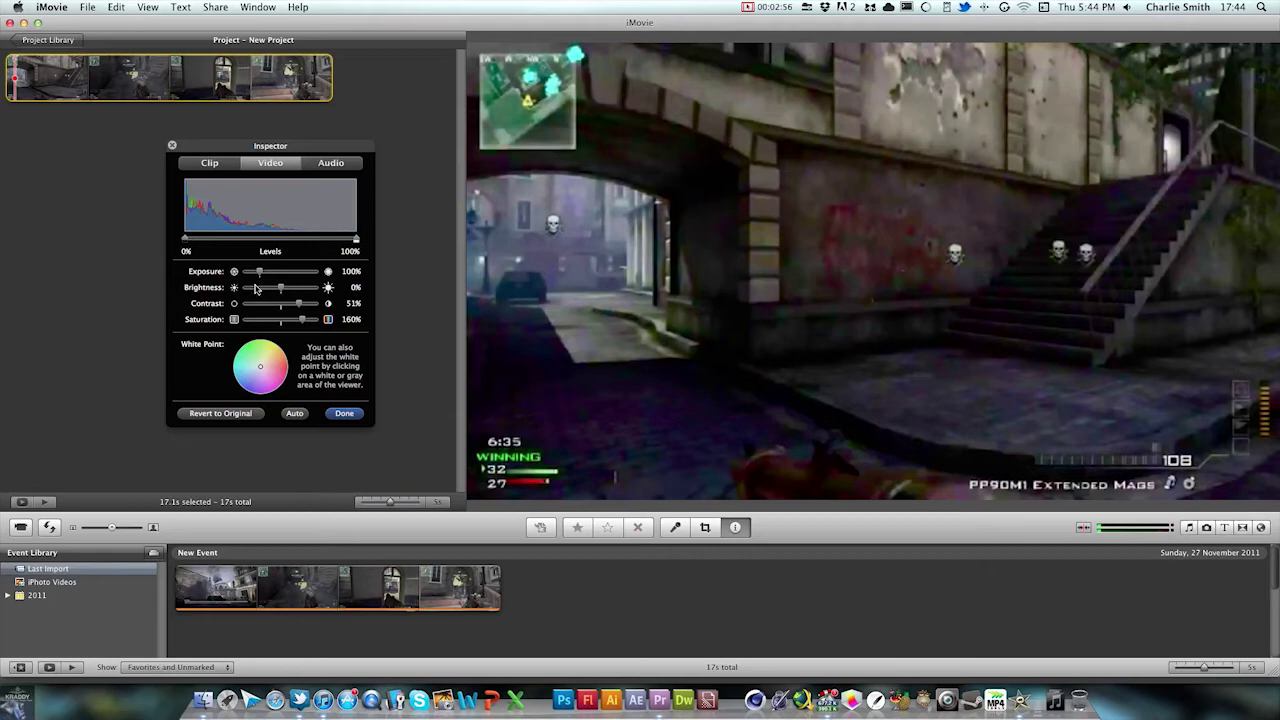
# Step: Close the video adjustments with Done and play the colour-corrected project
pyautogui.click(344, 413)
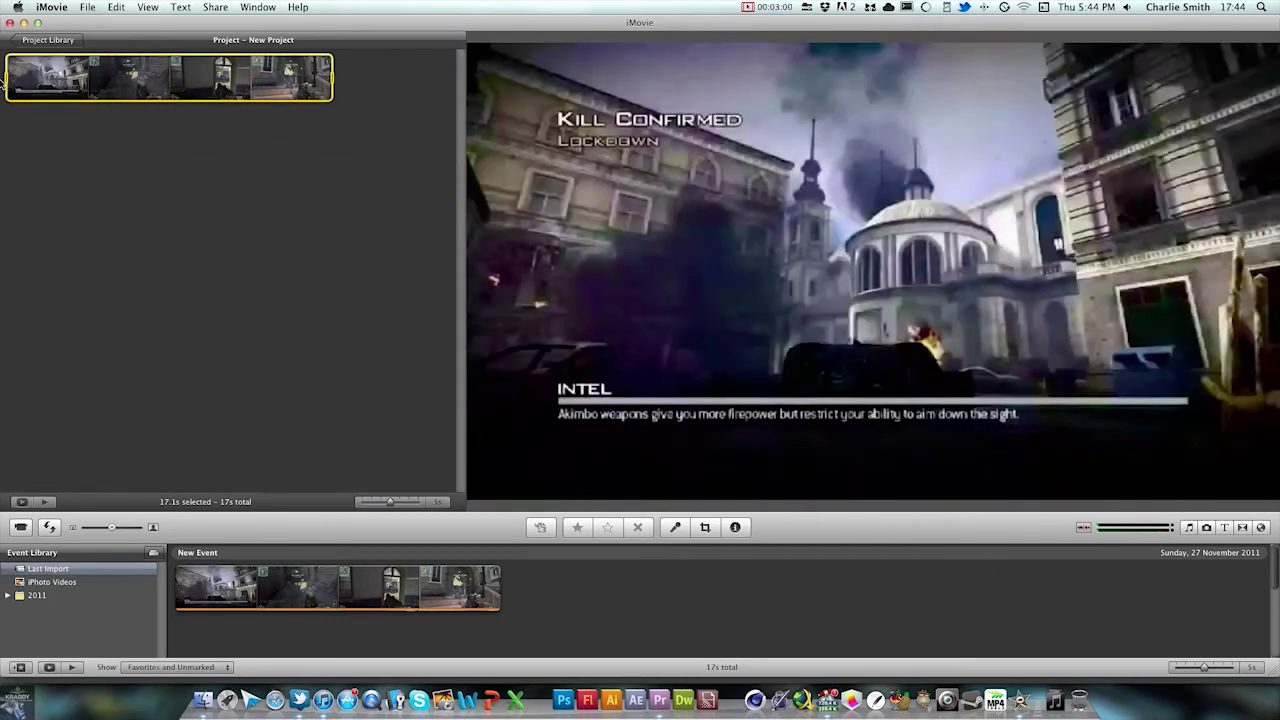
pyautogui.press('space')
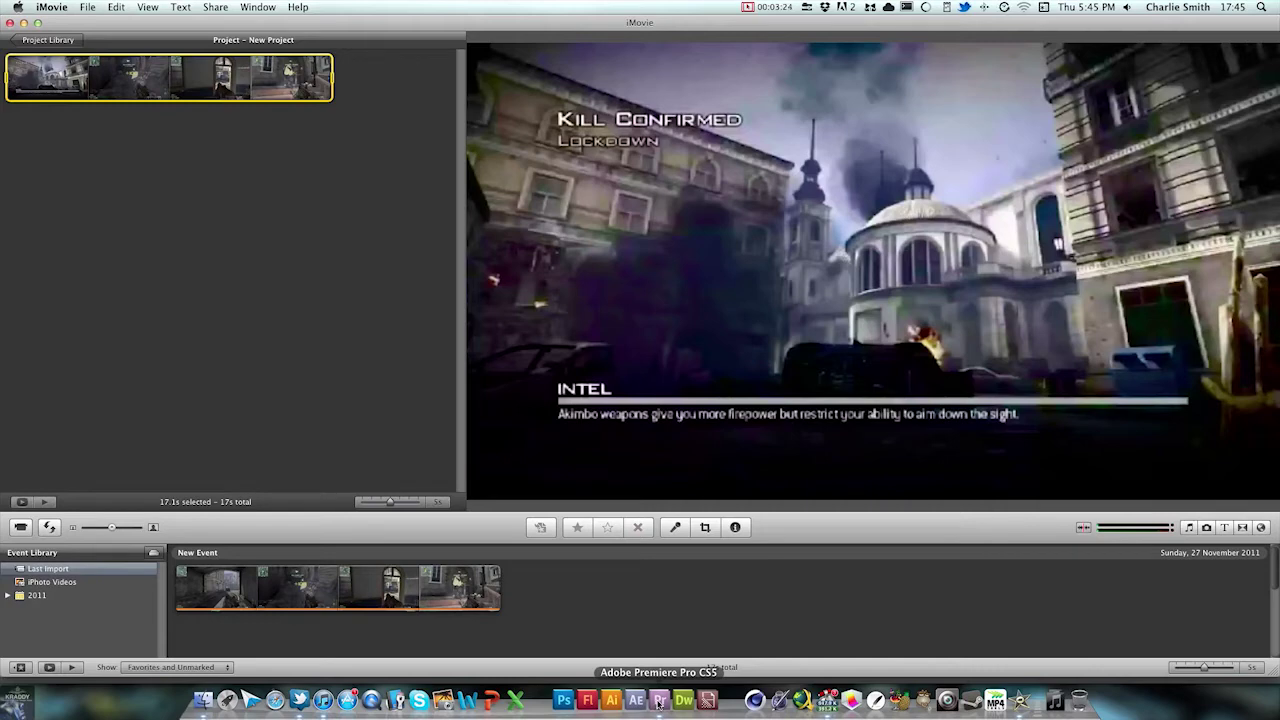
# Step: Return to Premiere Pro, zoom the timeline in and select the gameplay clip on Video 1
pyautogui.click(659, 703)
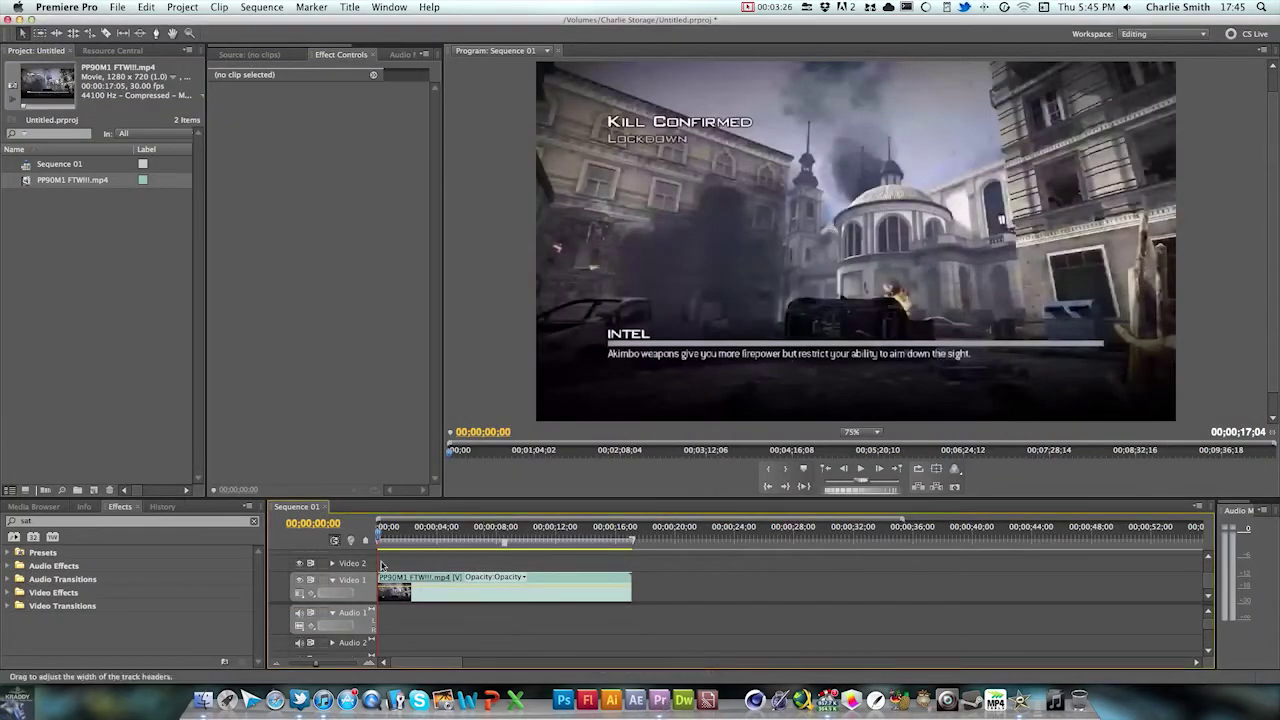
pyautogui.moveTo(315, 663); pyautogui.dragTo(324, 664)
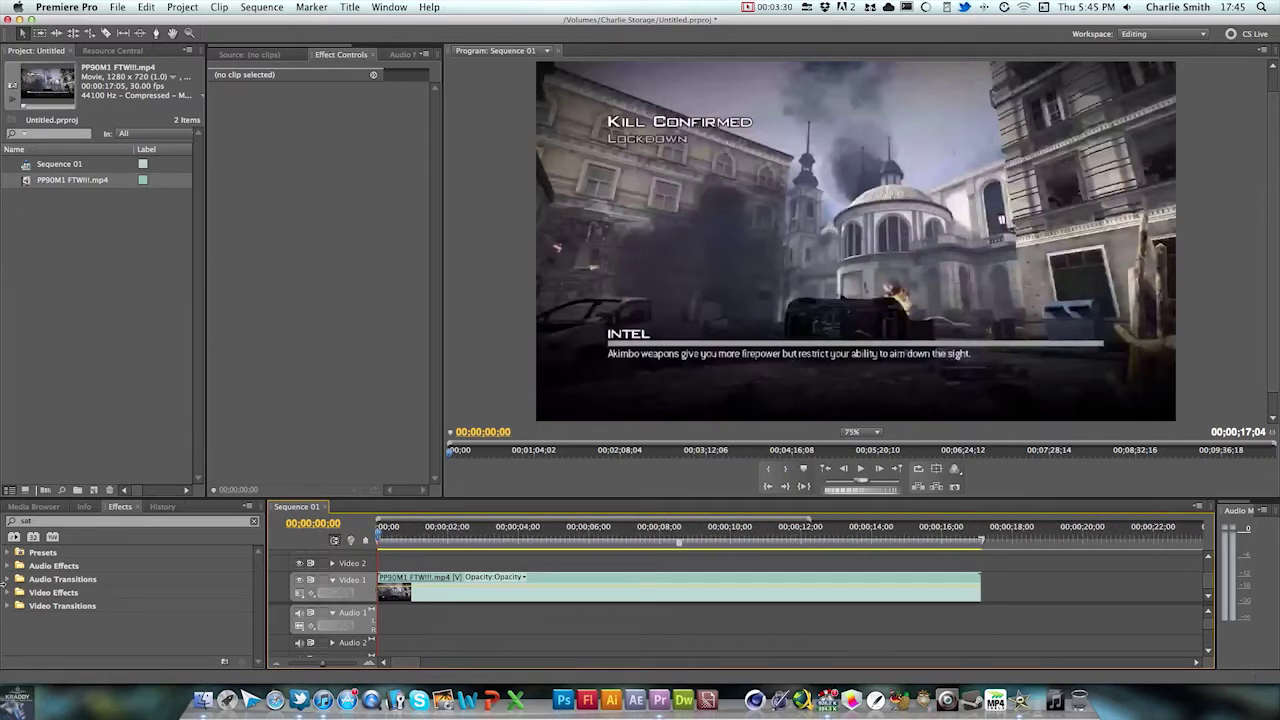
pyautogui.click(486, 596)
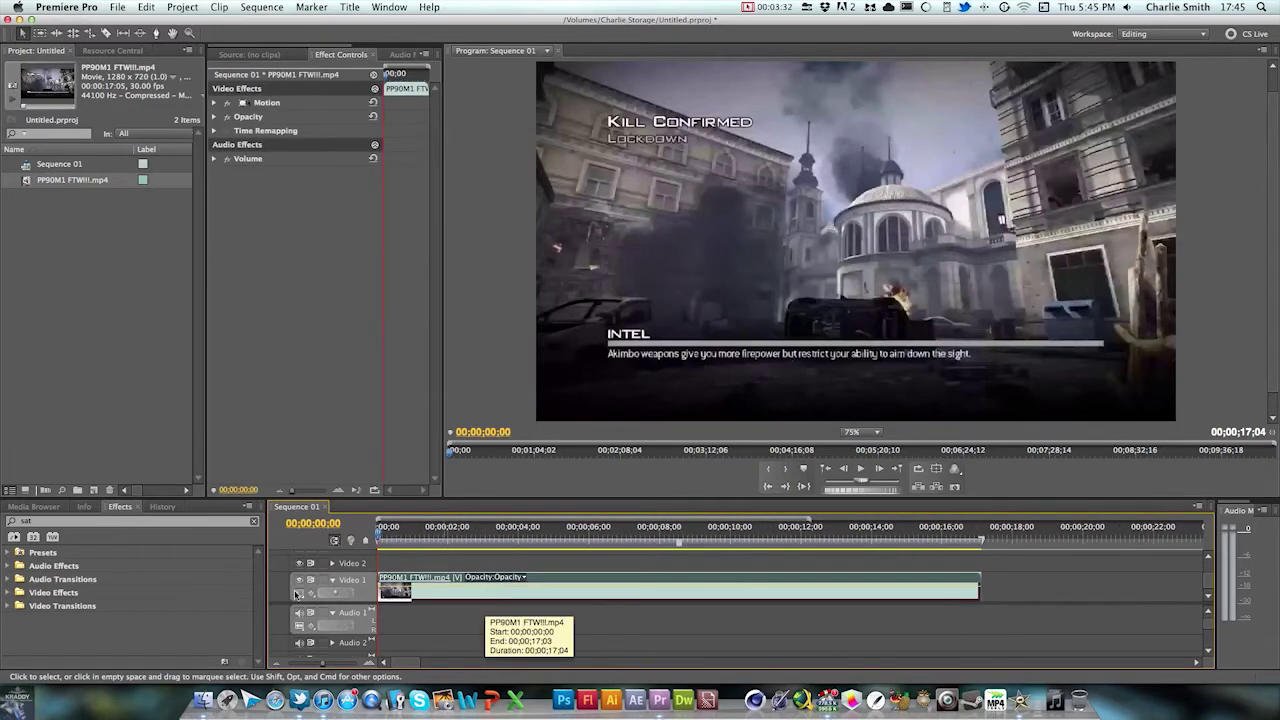
# Step: Find Brightness & Contrast under Video Effects > Color Correction and apply it to the clip
pyautogui.click(9, 597)
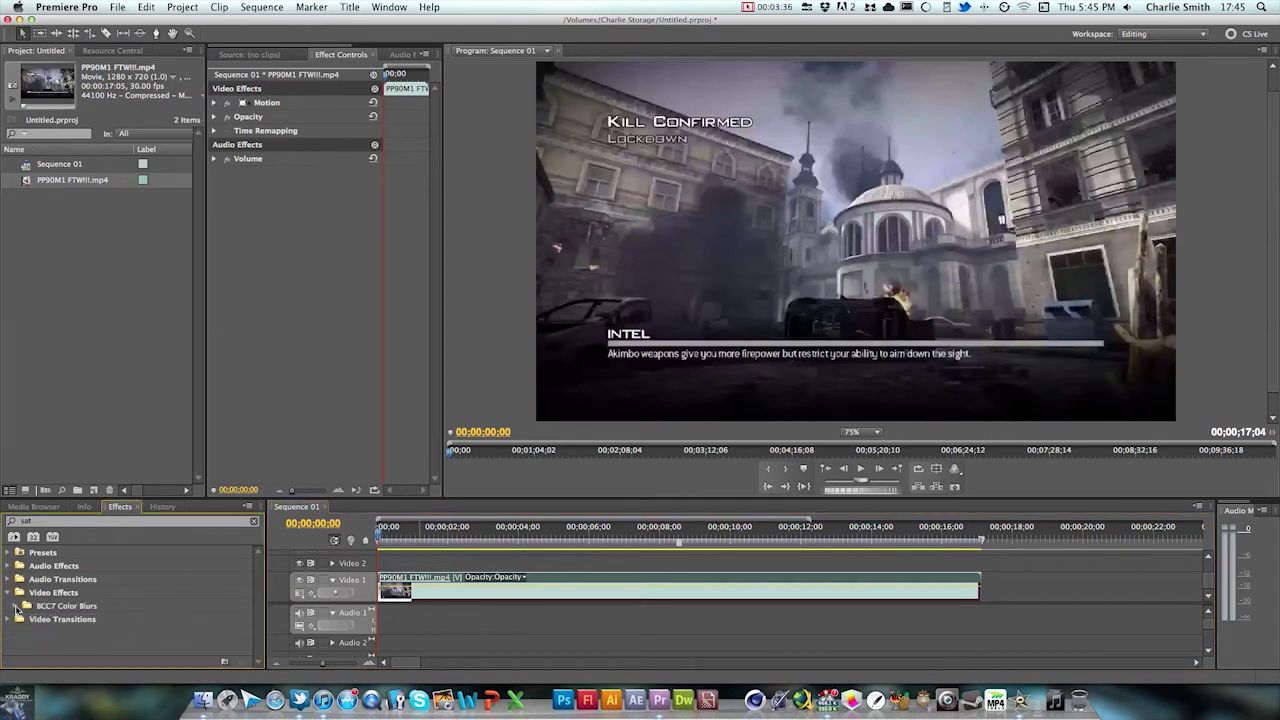
pyautogui.click(7, 593)
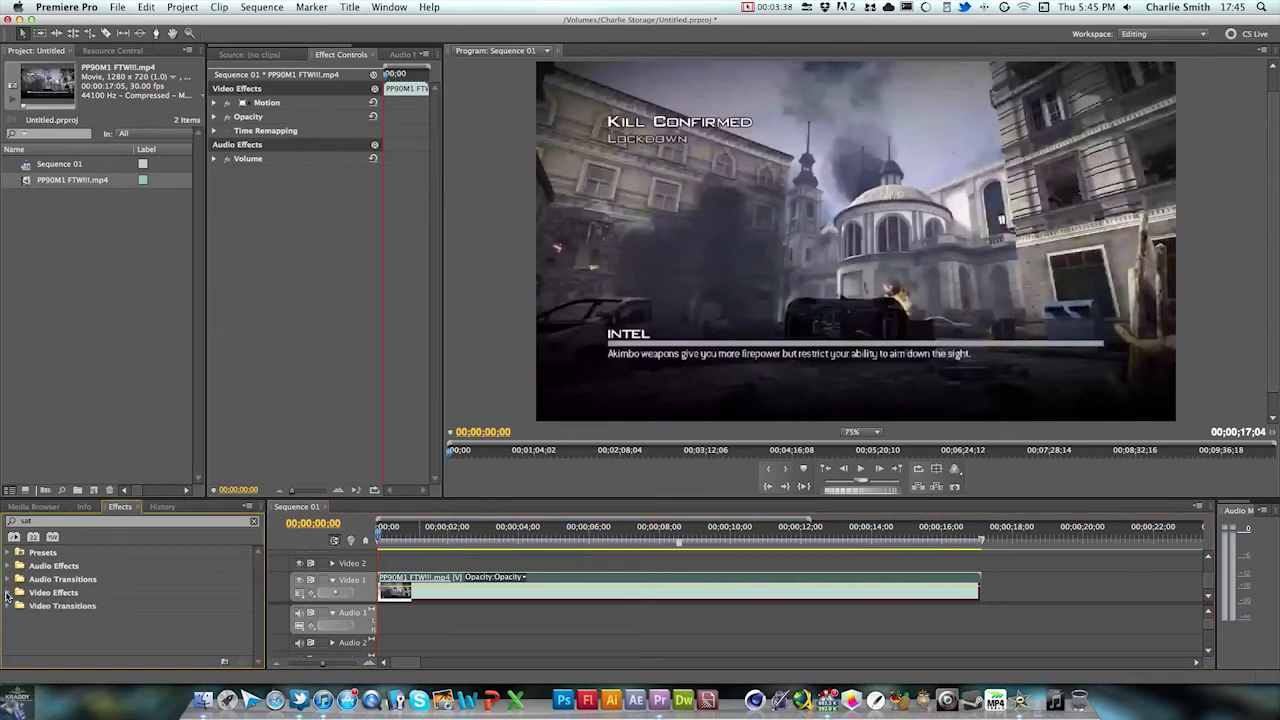
pyautogui.click(8, 594)
pyautogui.click(9, 597)
pyautogui.click(254, 521)
pyautogui.click(10, 594)
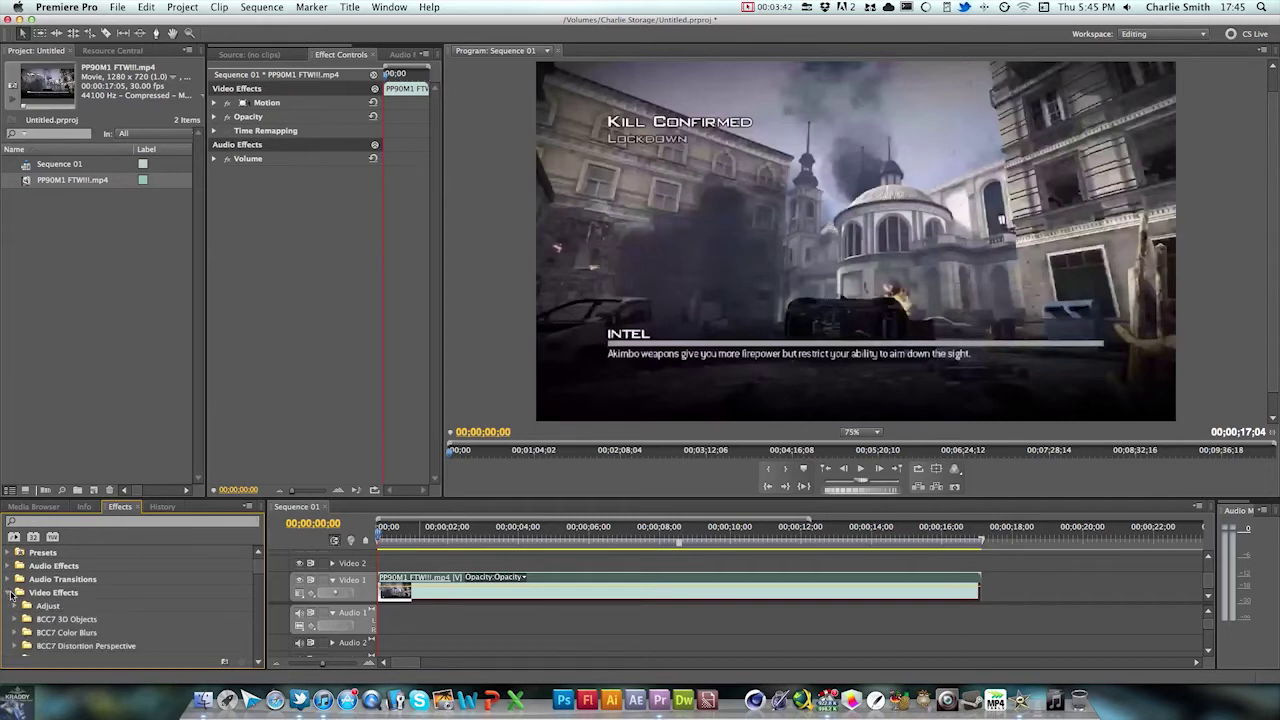
pyautogui.scroll(-5, 256, 592)
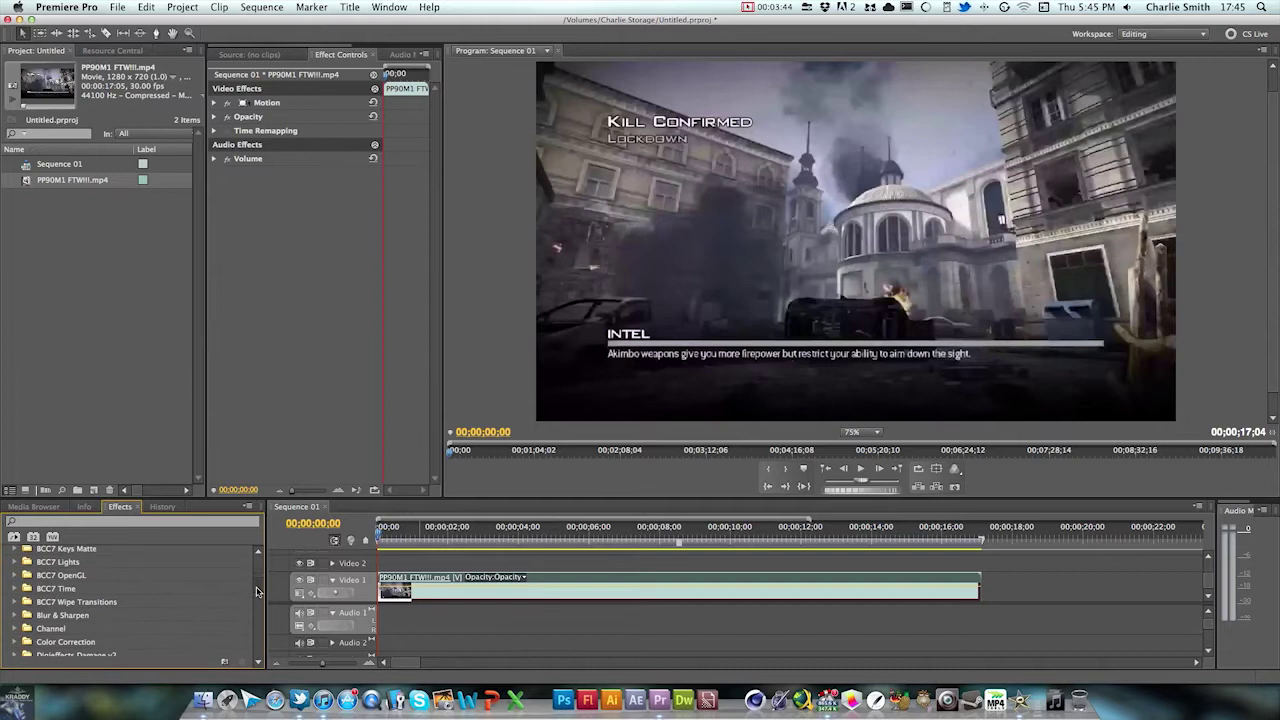
pyautogui.scroll(-2, 256, 592)
pyautogui.click(14, 594)
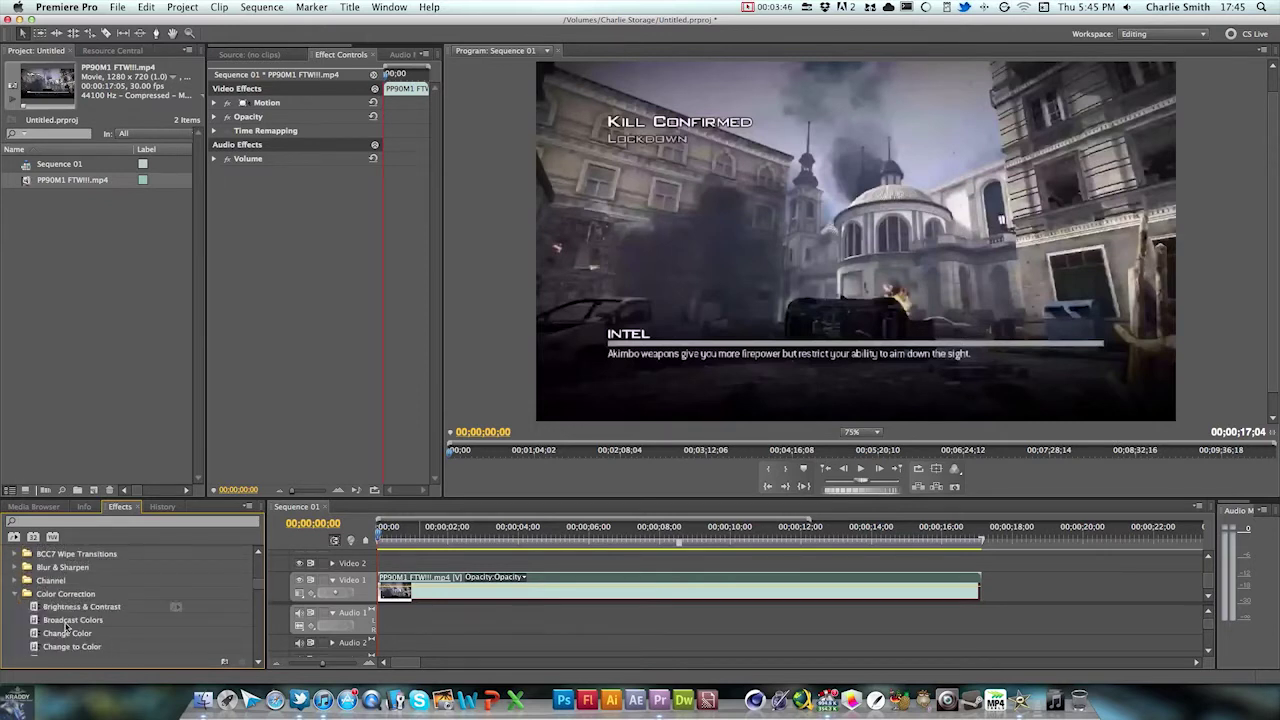
pyautogui.moveTo(80, 608); pyautogui.dragTo(328, 580)
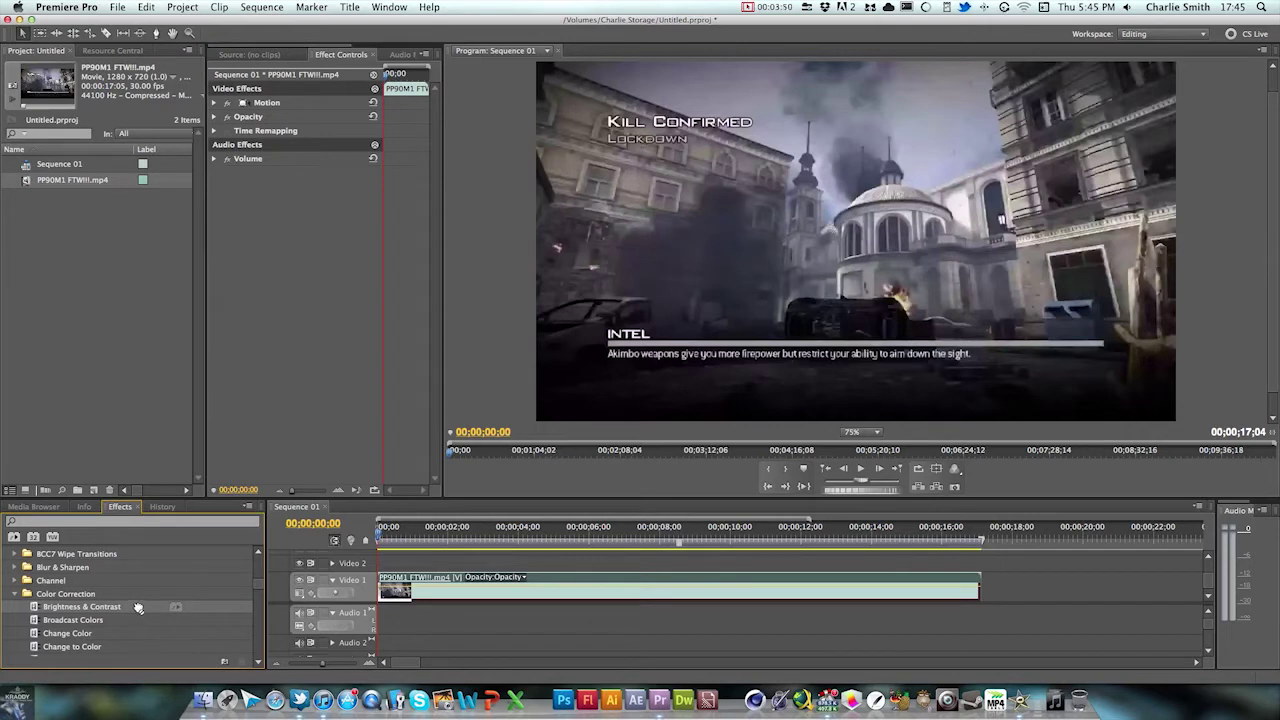
pyautogui.moveTo(138, 608); pyautogui.dragTo(432, 588)
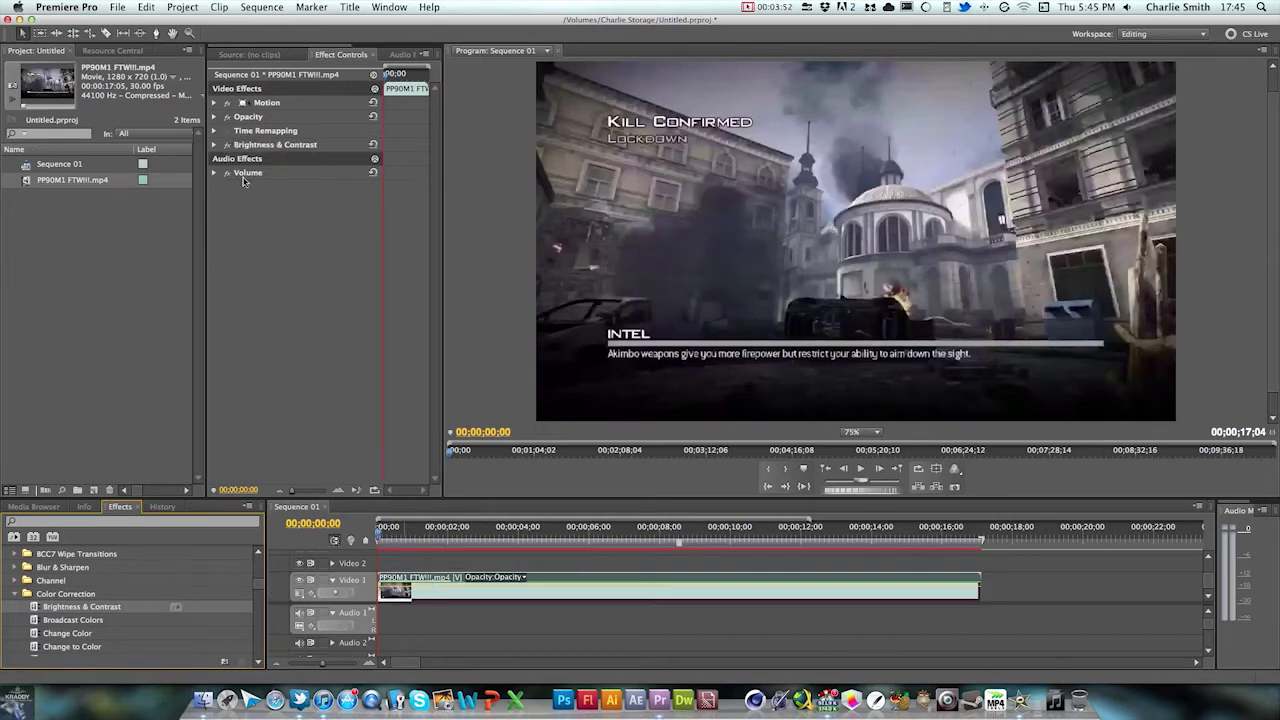
# Step: Set Brightness & Contrast to contrast 25 and brightness 3, then play Sequence 01
pyautogui.click(214, 145)
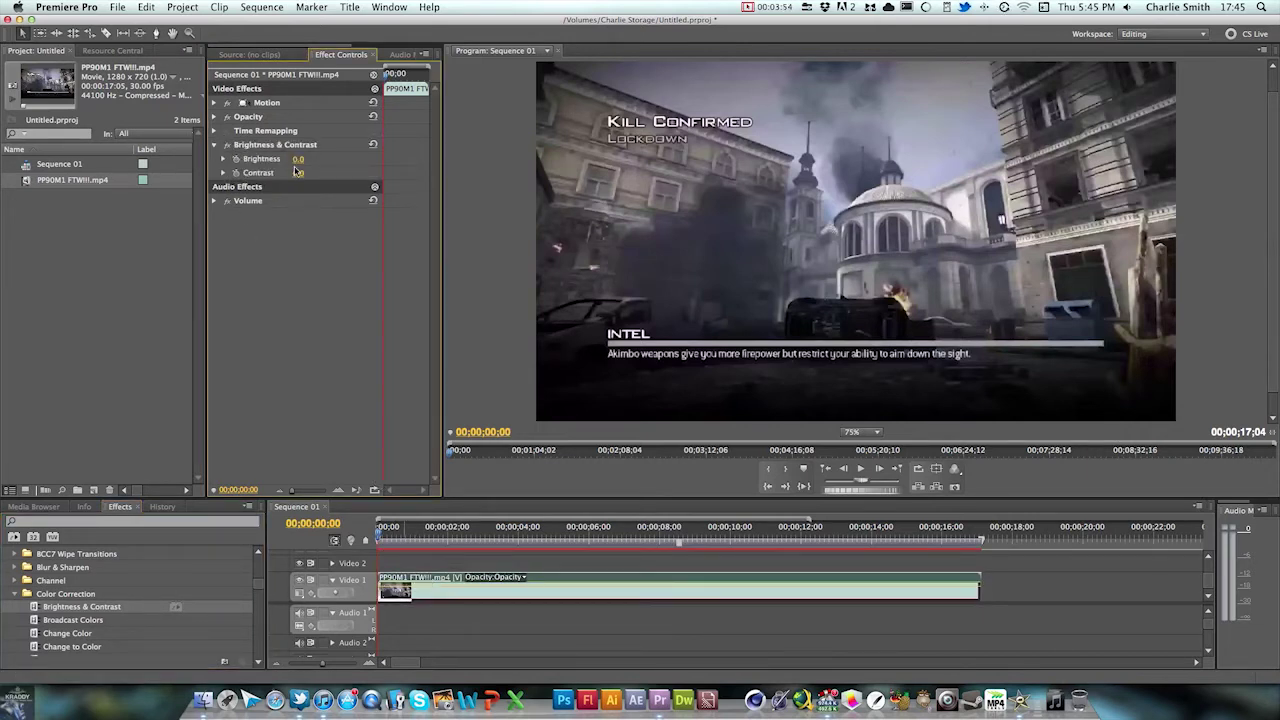
pyautogui.moveTo(296, 171); pyautogui.dragTo(321, 171)
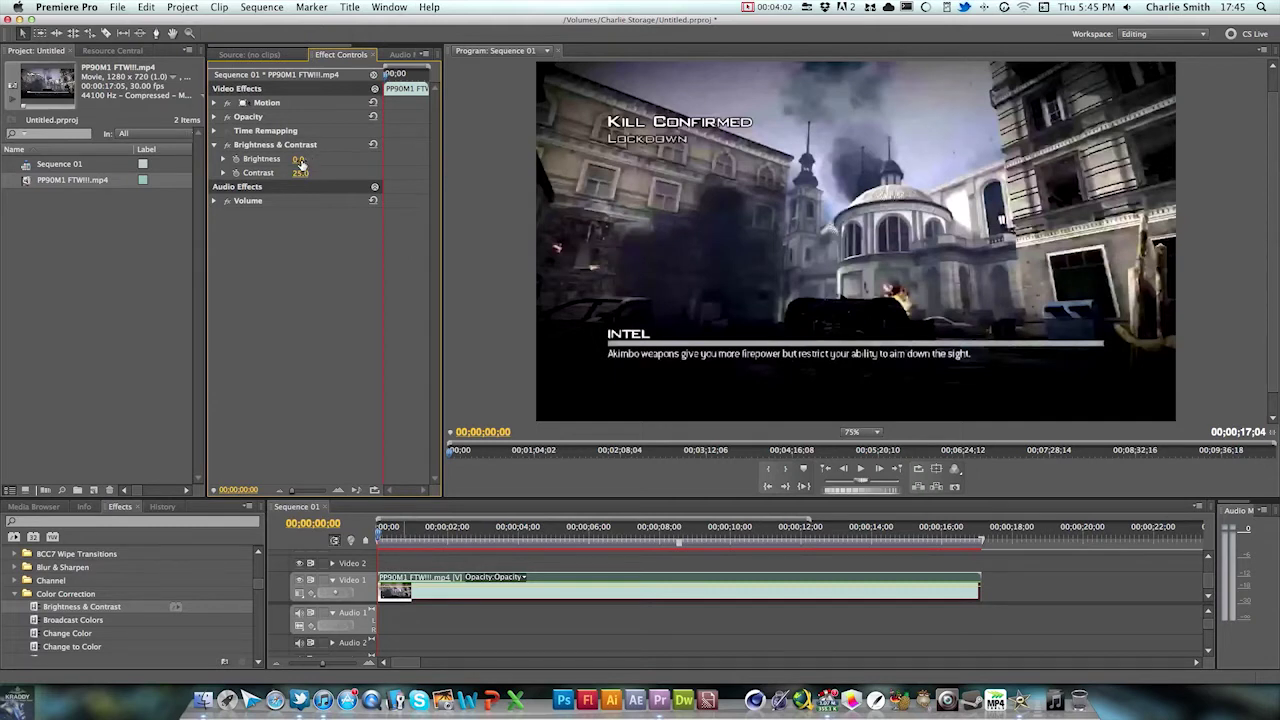
pyautogui.moveTo(299, 161); pyautogui.dragTo(305, 161)
pyautogui.click(214, 146)
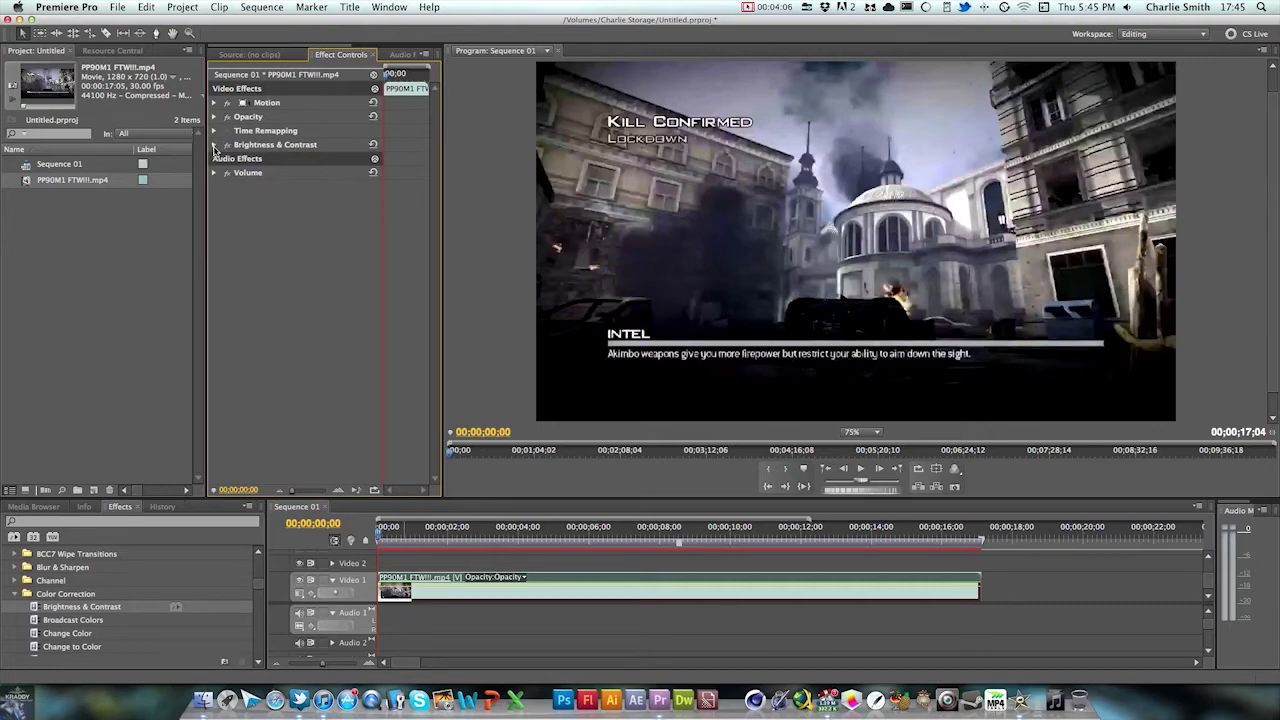
pyautogui.press('space')
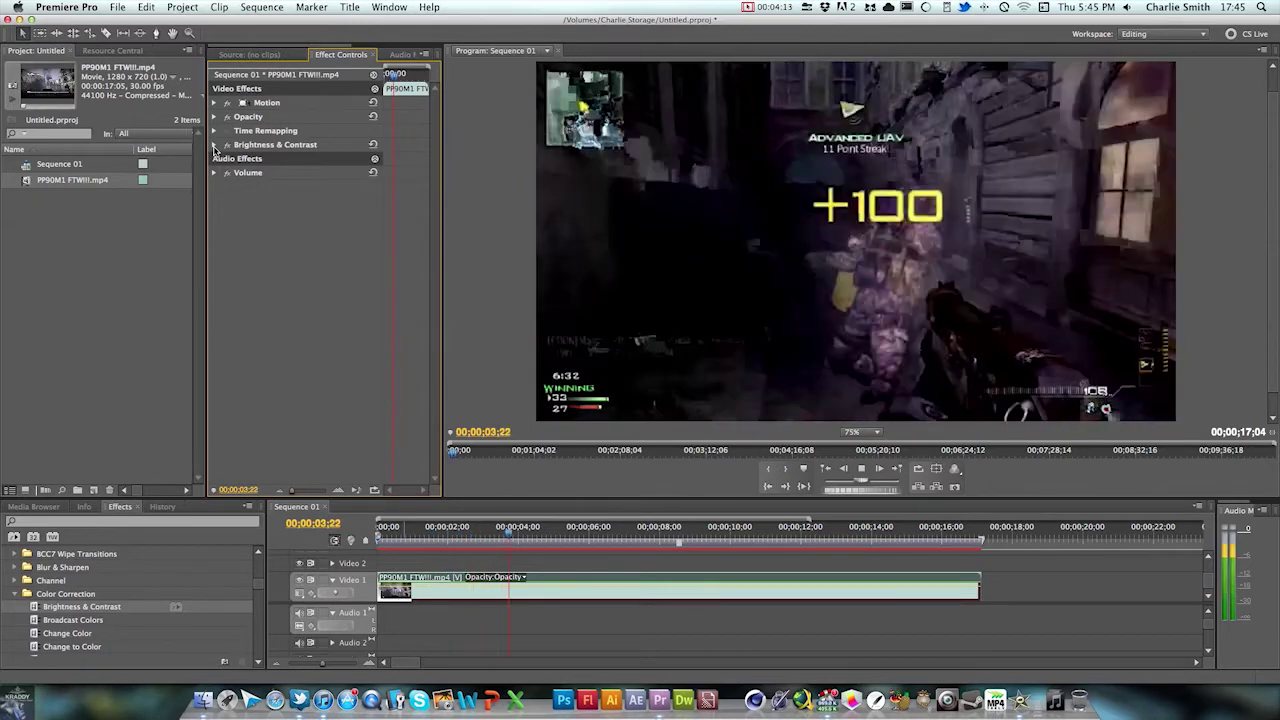
# Step: Stop playback and apply Three-Way Color Corrector from the Color Correction list to the clip
pyautogui.press('space')
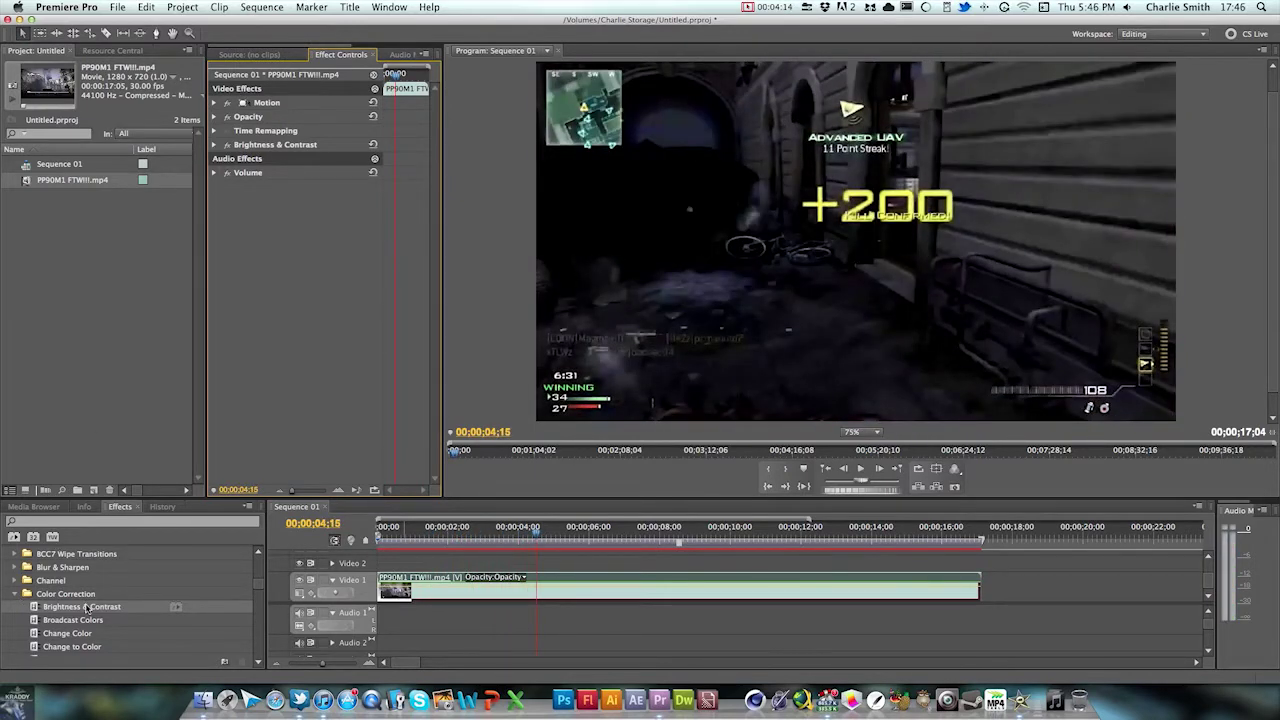
pyautogui.scroll(-1, 263, 589)
pyautogui.scroll(-5, 263, 589)
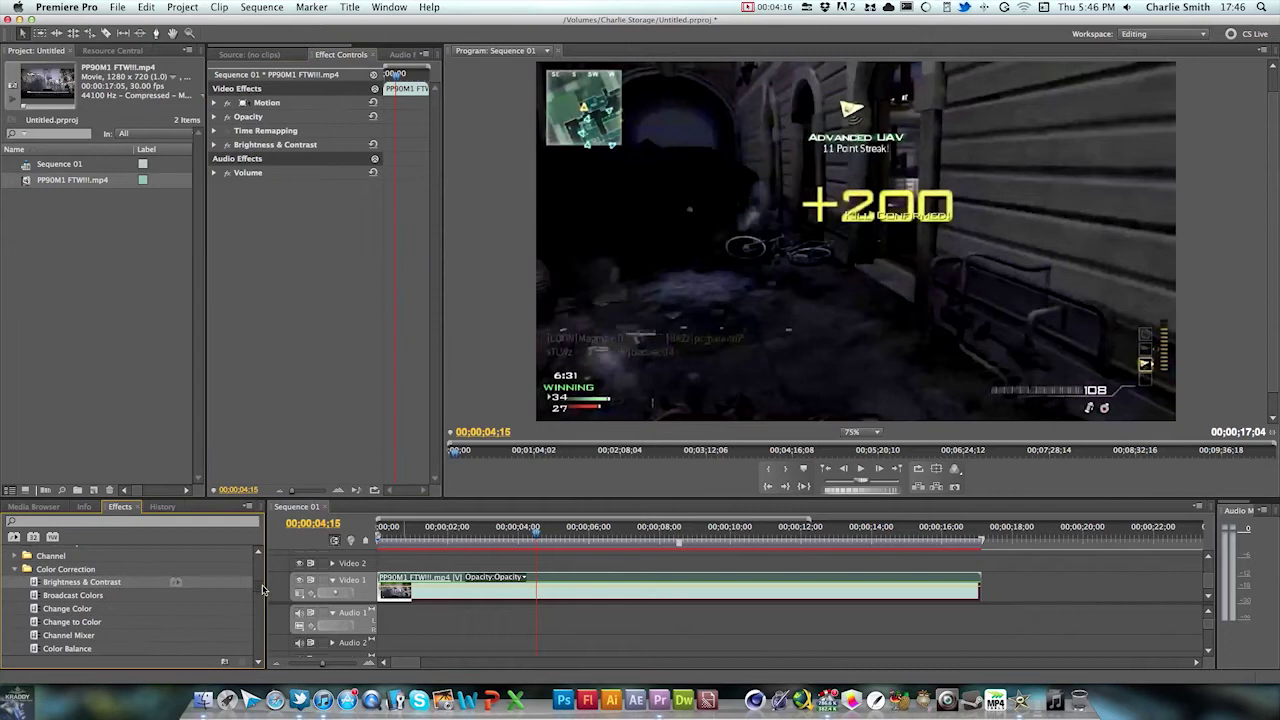
pyautogui.scroll(-4, 262, 597)
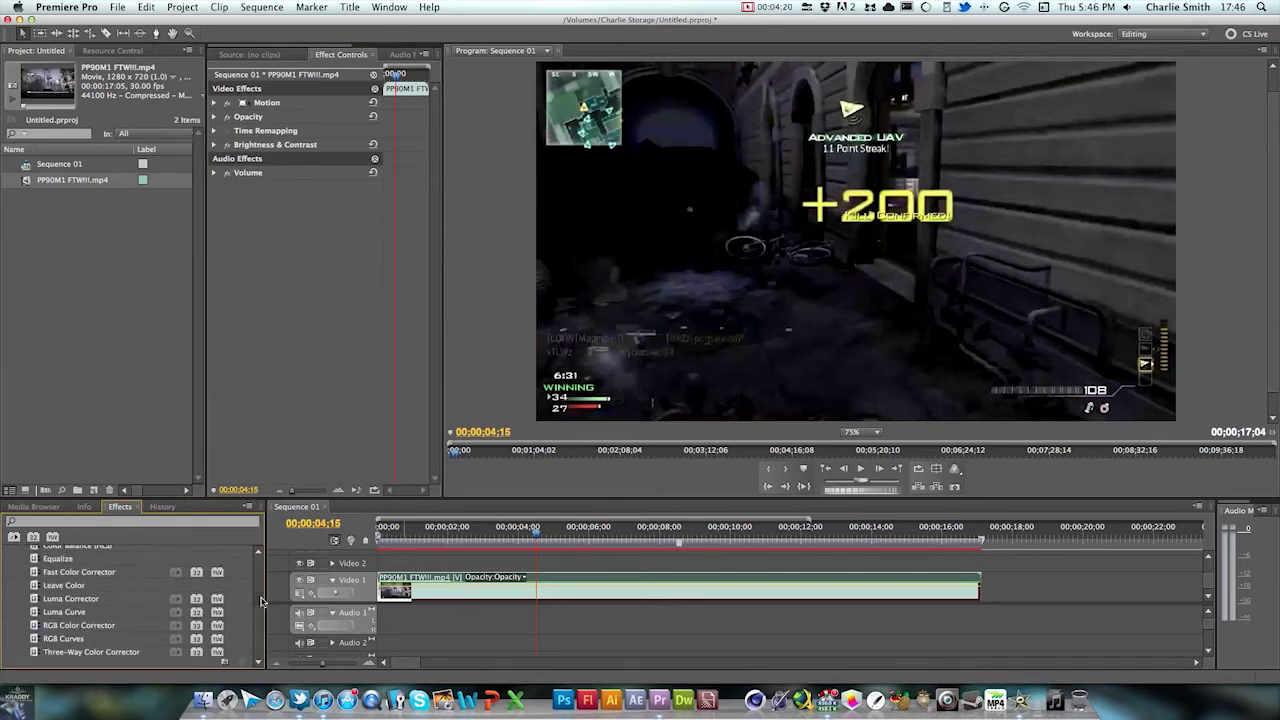
pyautogui.scroll(-3, 262, 600)
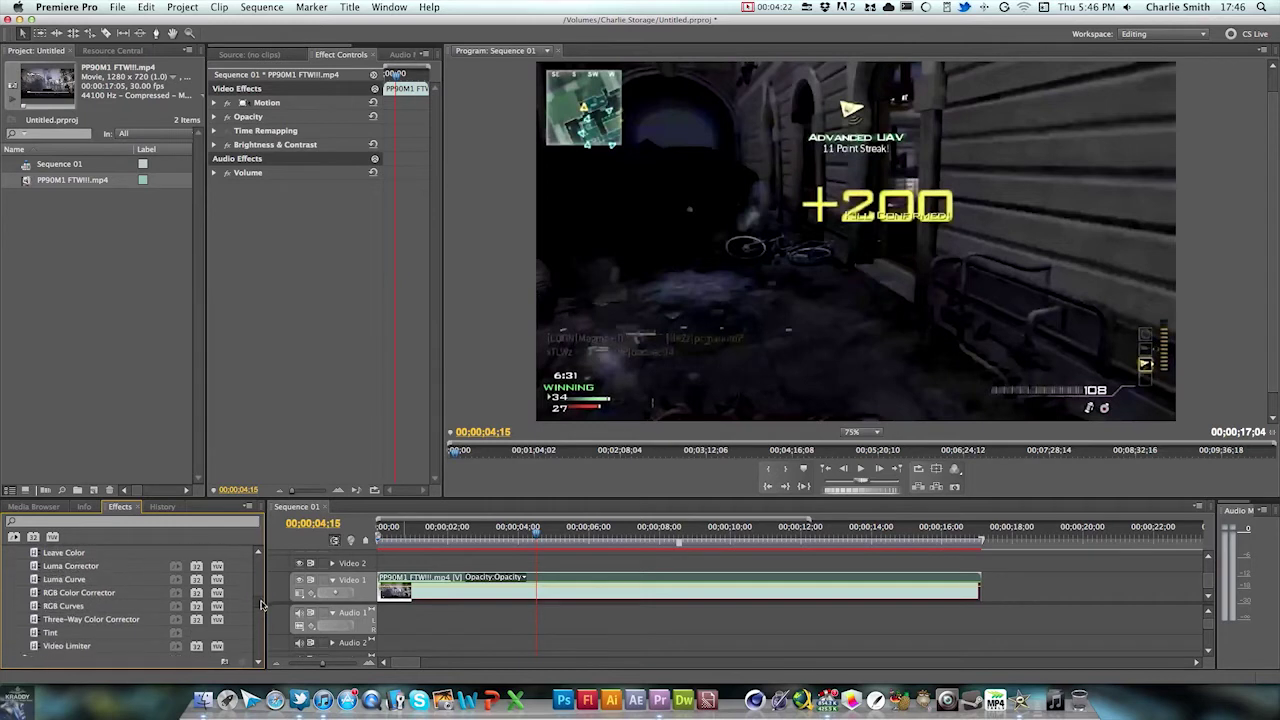
pyautogui.scroll(-1, 262, 604)
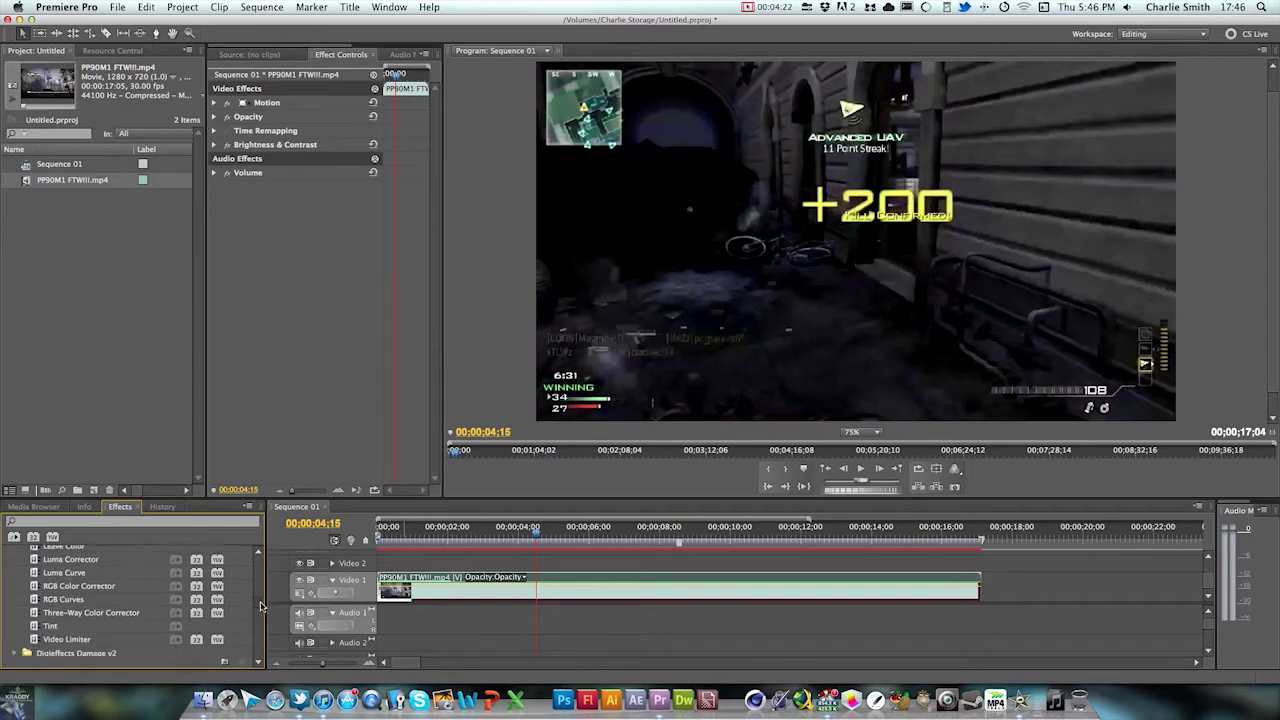
pyautogui.click(83, 616)
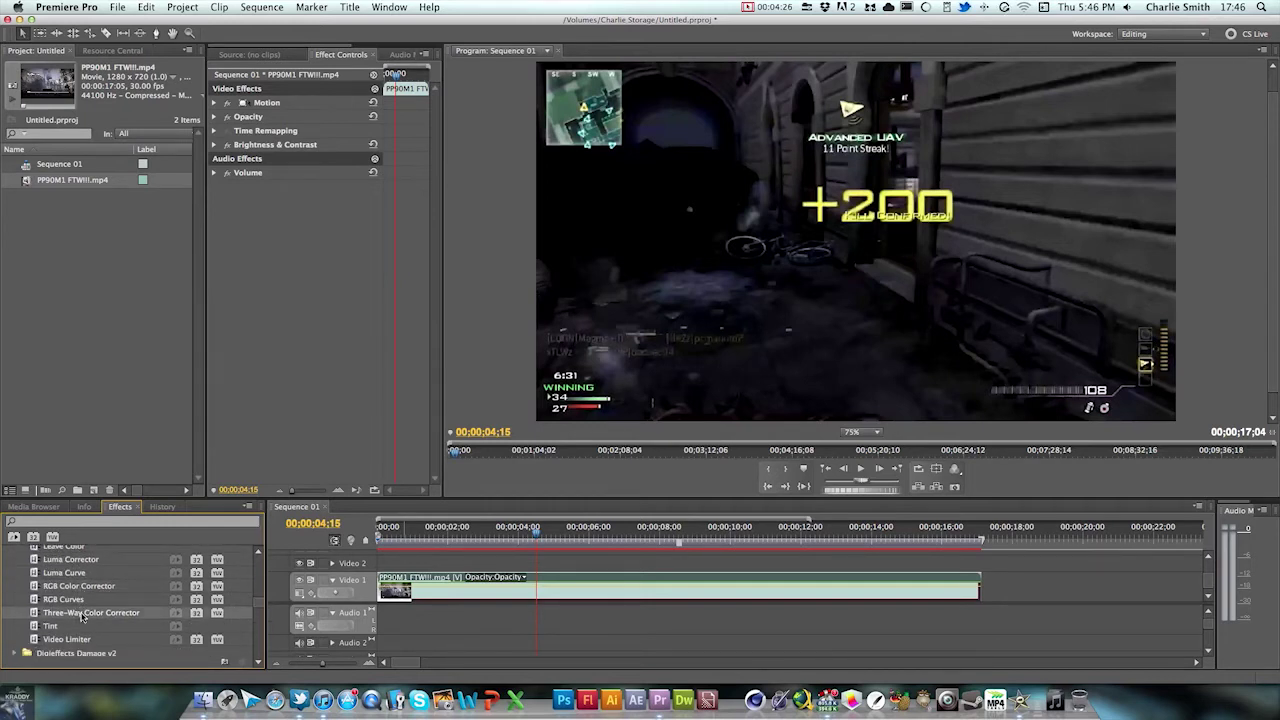
pyautogui.moveTo(83, 617); pyautogui.dragTo(398, 588)
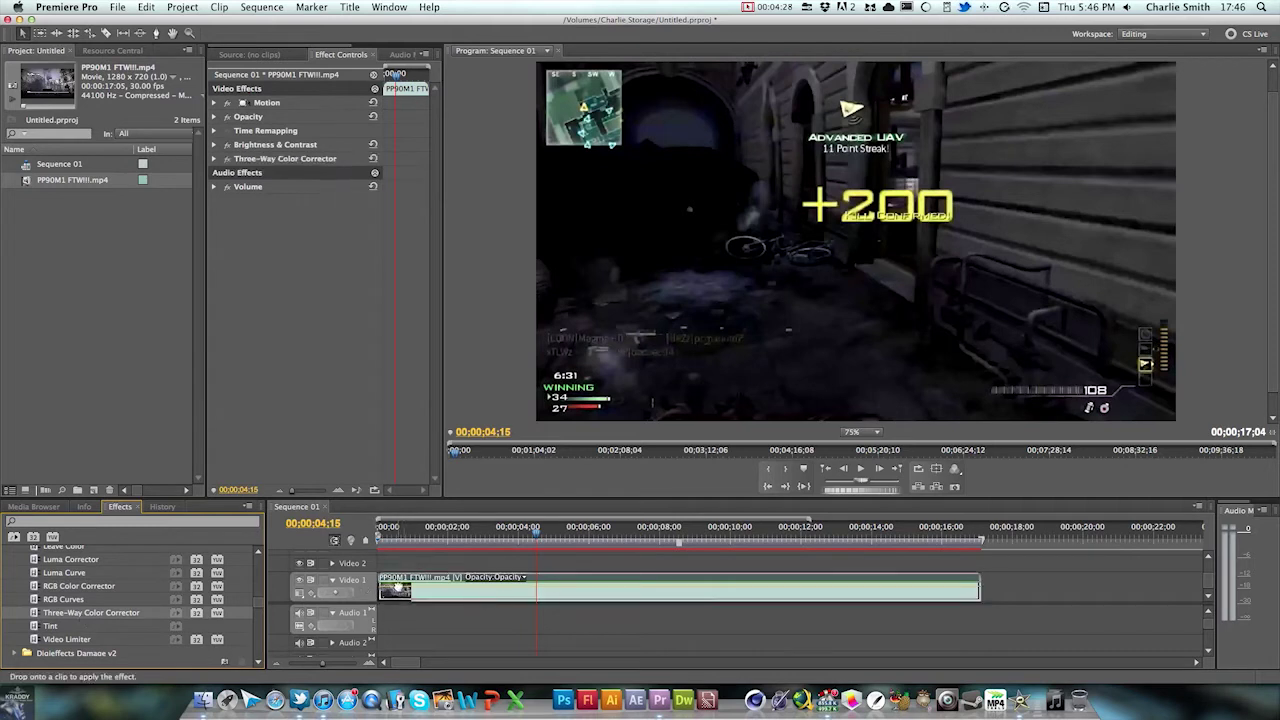
# Step: Inspect the Three-Way Color Corrector settings, then delete the effect from the clip
pyautogui.click(213, 158)
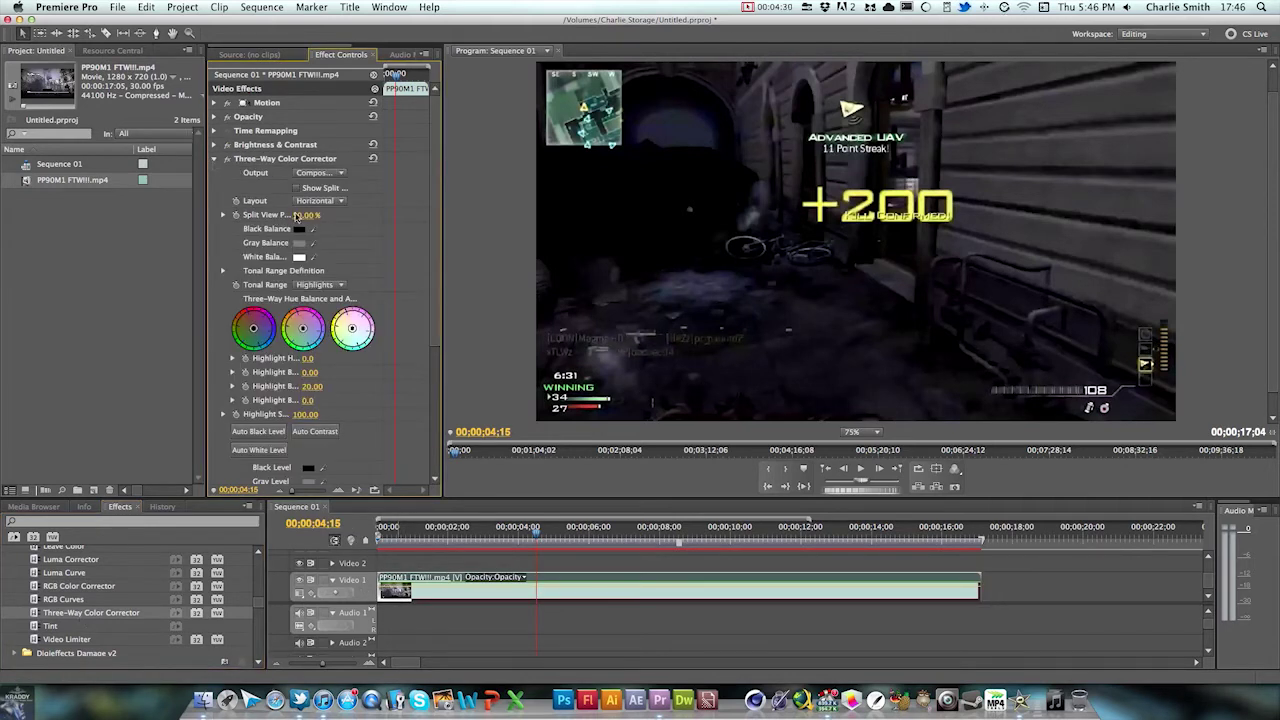
pyautogui.moveTo(435, 301)
pyautogui.mouseDown()
pyautogui.moveTo(432, 402)
pyautogui.moveTo(437, 285)
pyautogui.mouseUp()
pyautogui.click(267, 160)
pyautogui.press('Delete')
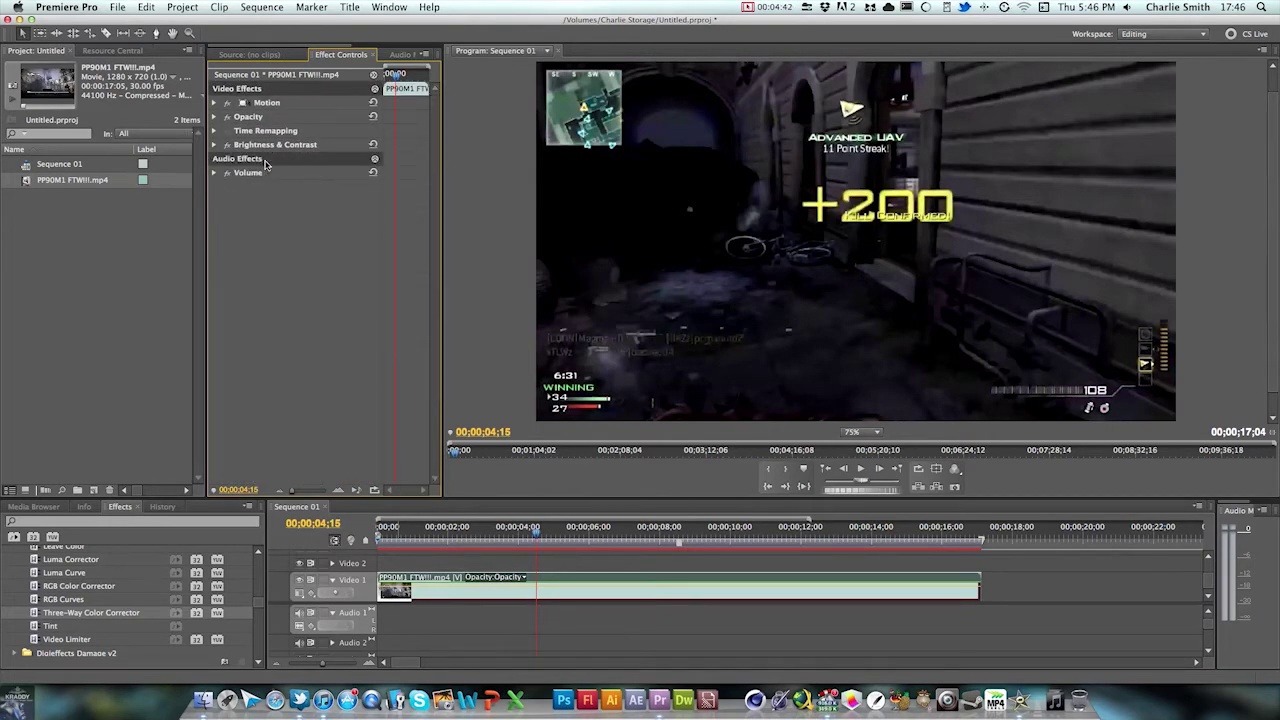
# Step: Search effects for 'sat', apply BCC Hue-Sat-Lightness to the clip and raise Saturation to 25
pyautogui.click(89, 522)
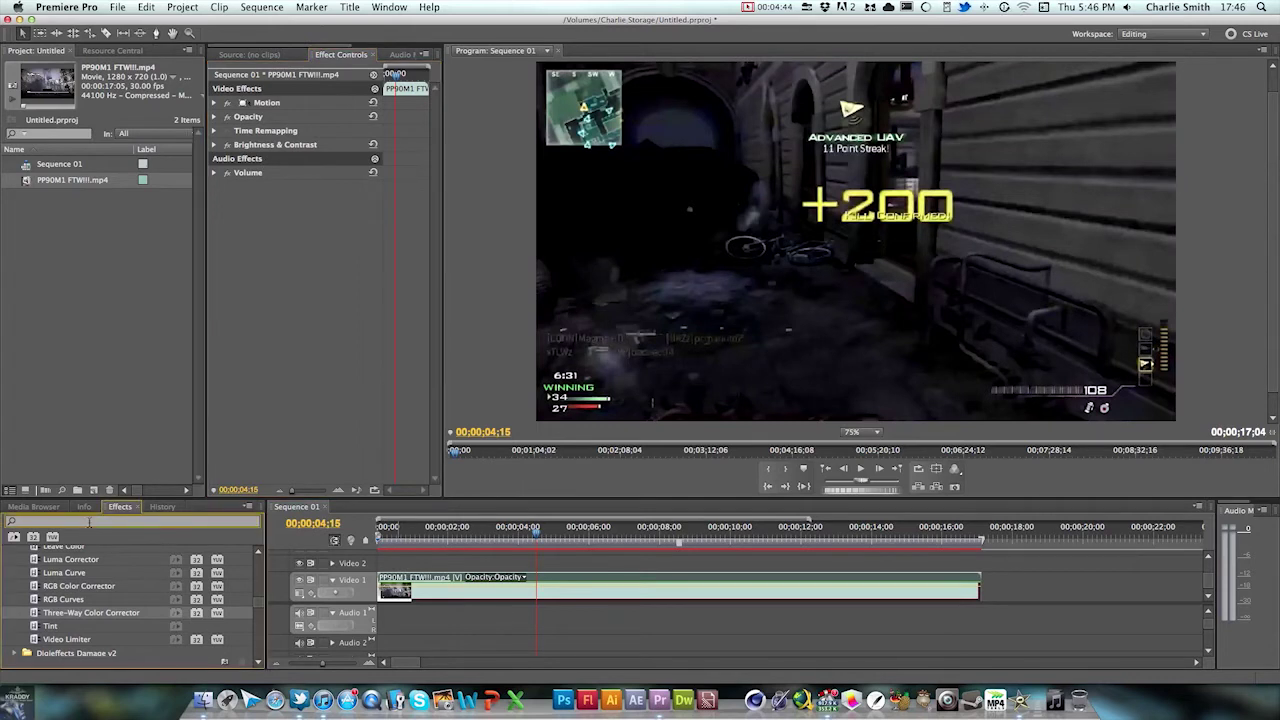
pyautogui.write('sat')
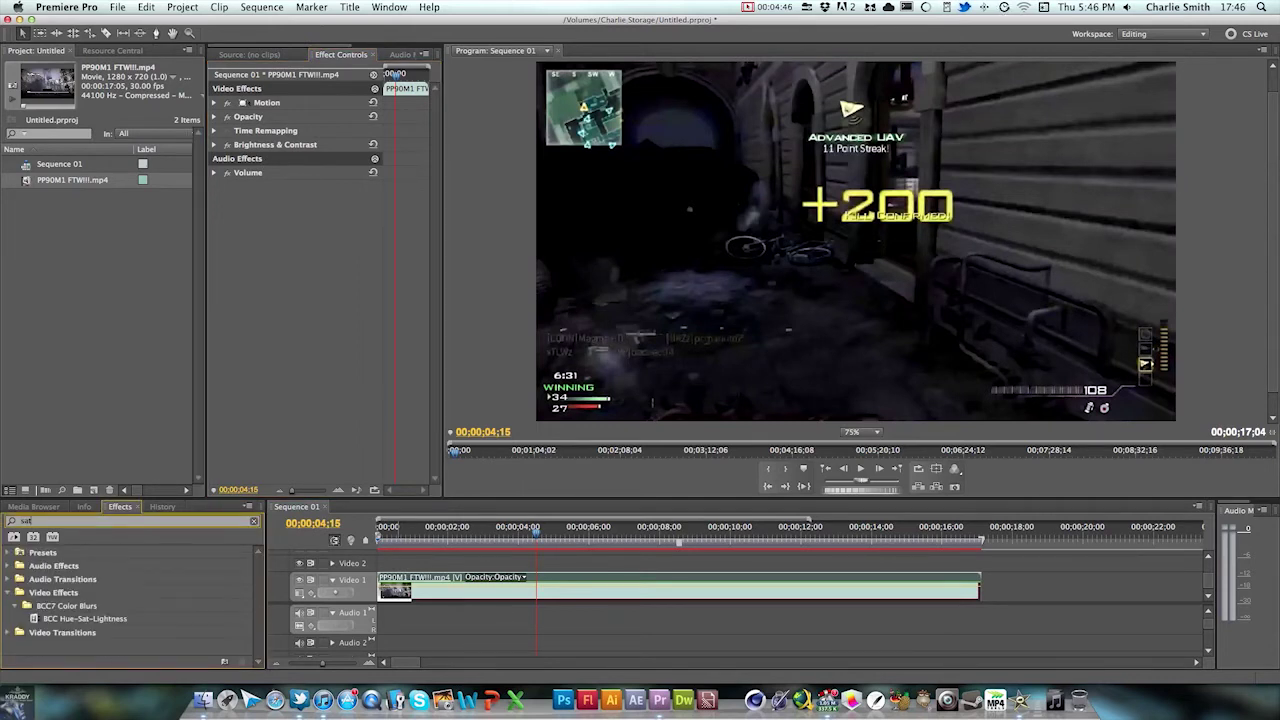
pyautogui.moveTo(85, 618); pyautogui.dragTo(537, 590)
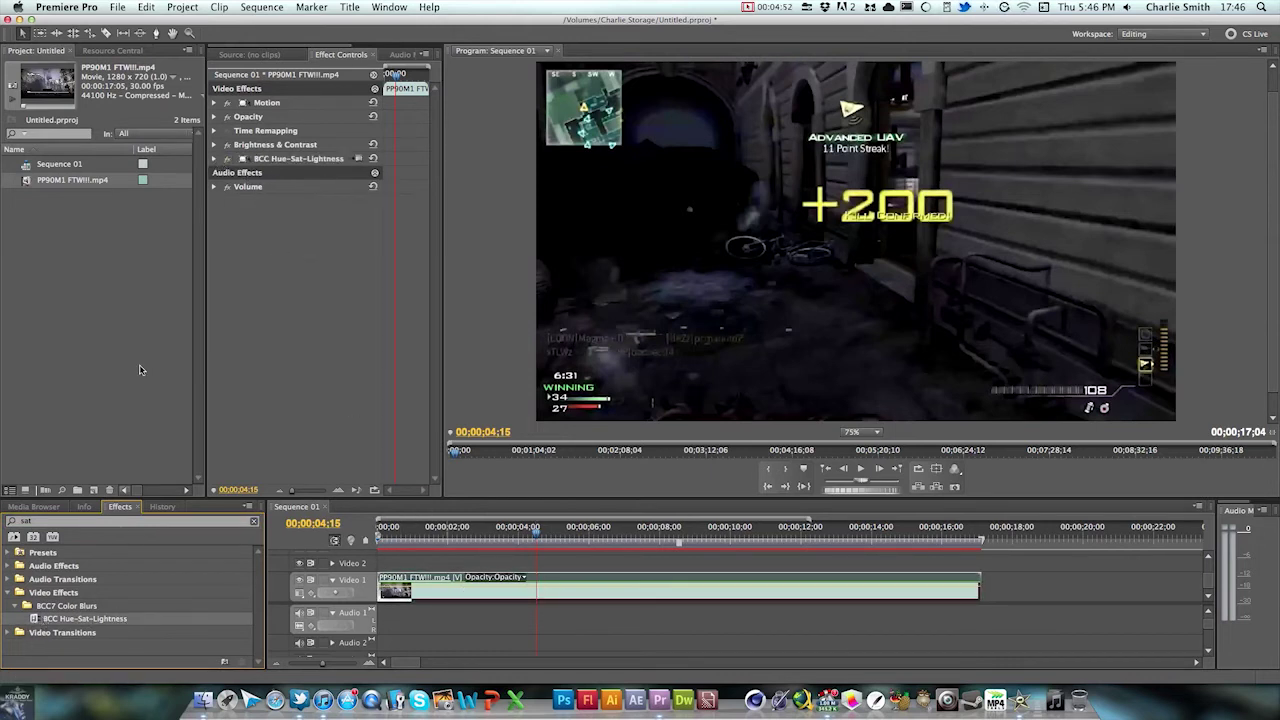
pyautogui.click(213, 158)
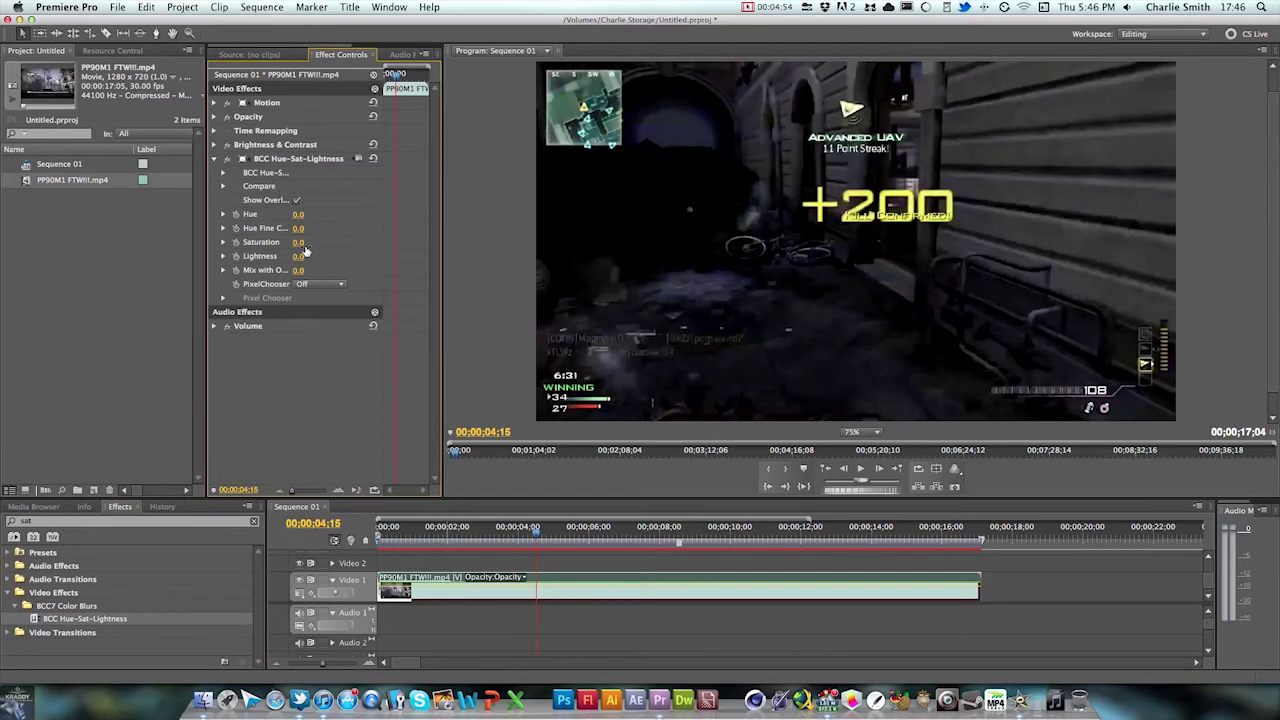
pyautogui.moveTo(298, 247); pyautogui.dragTo(319, 247)
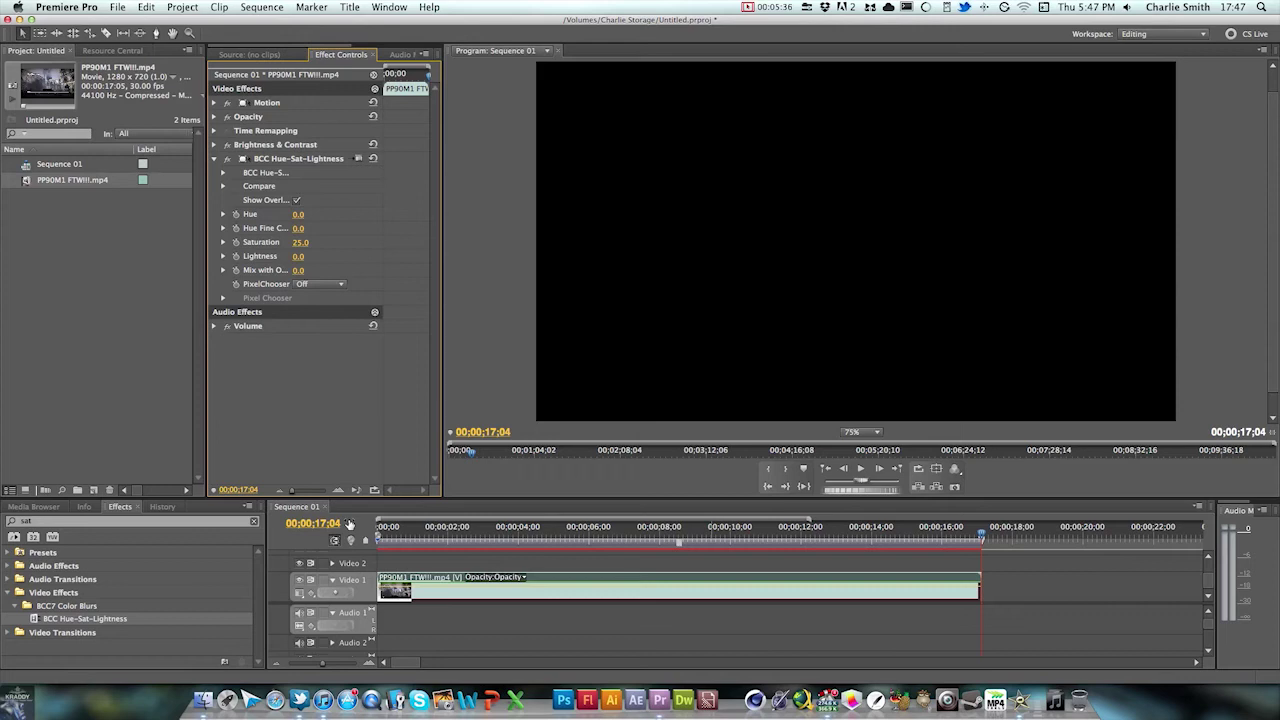
pyautogui.click(768, 7)
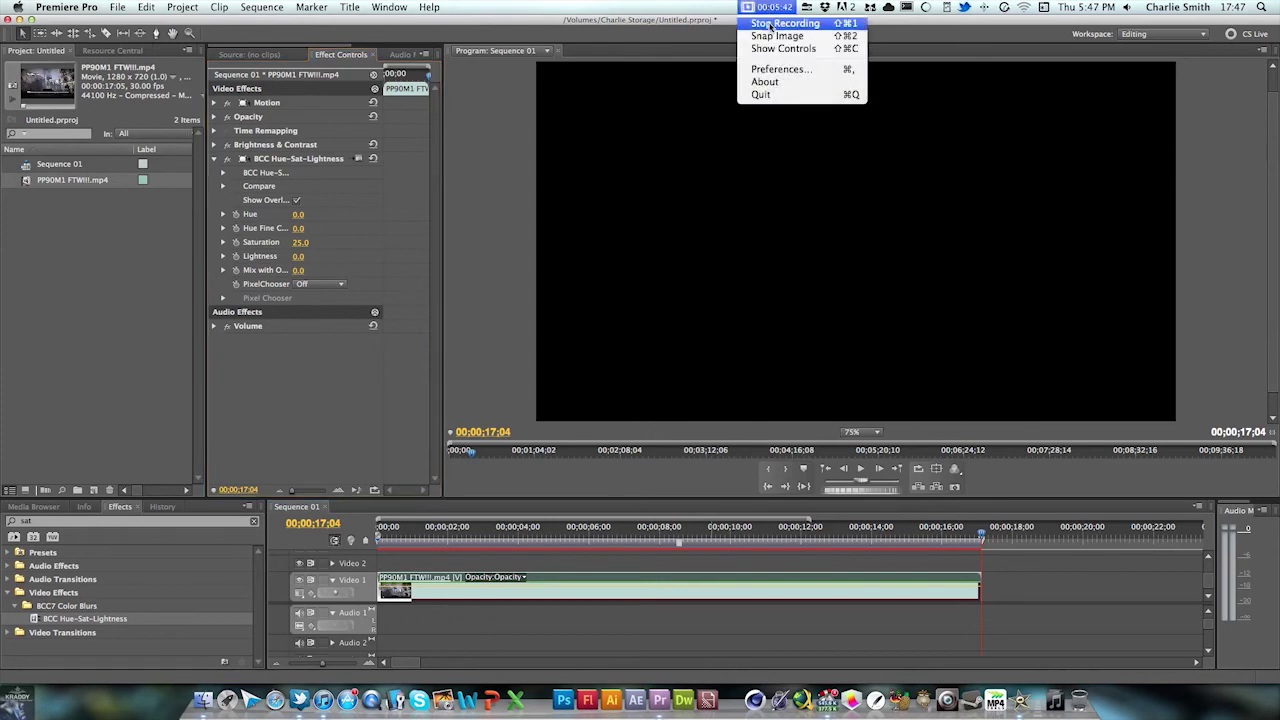
pyautogui.click(770, 23)
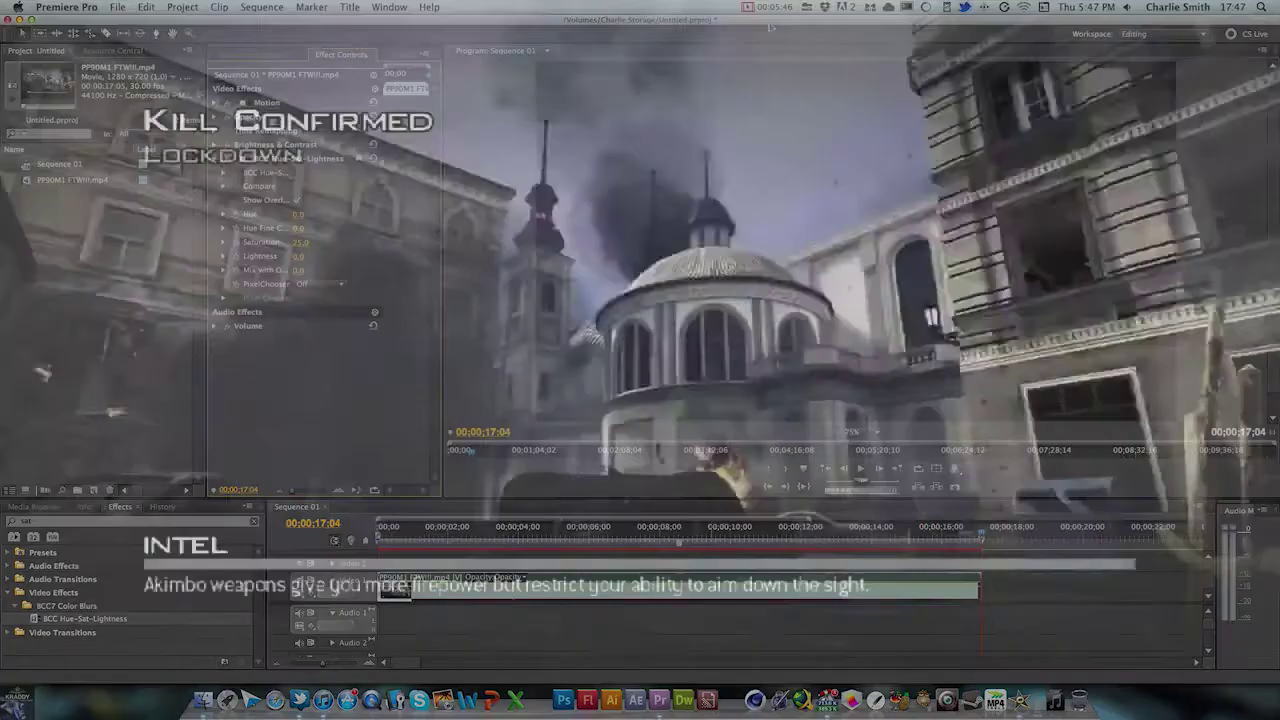